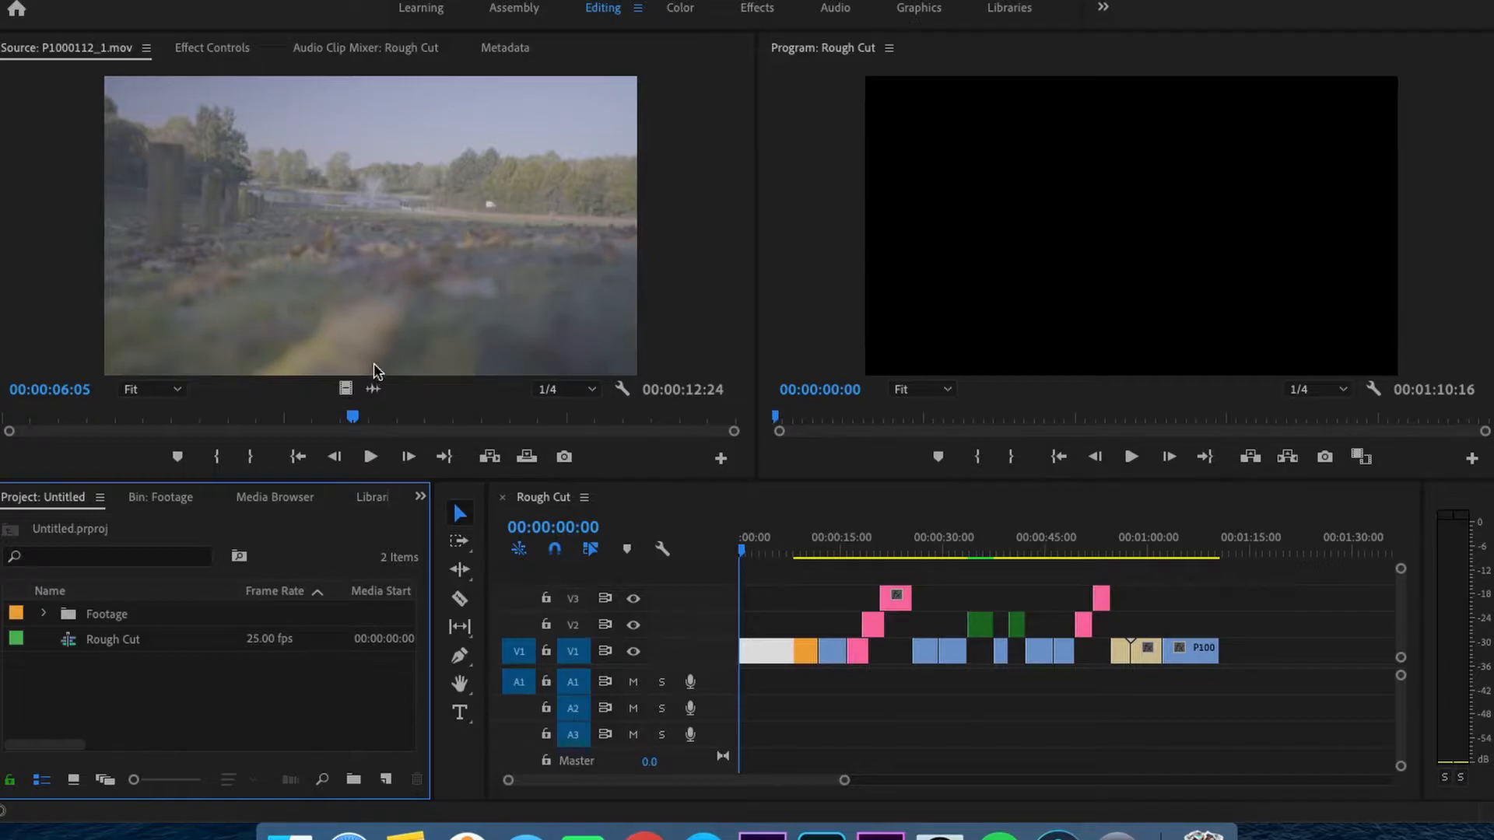
- Switch to the Graphics workspace
left_click(169, 0)
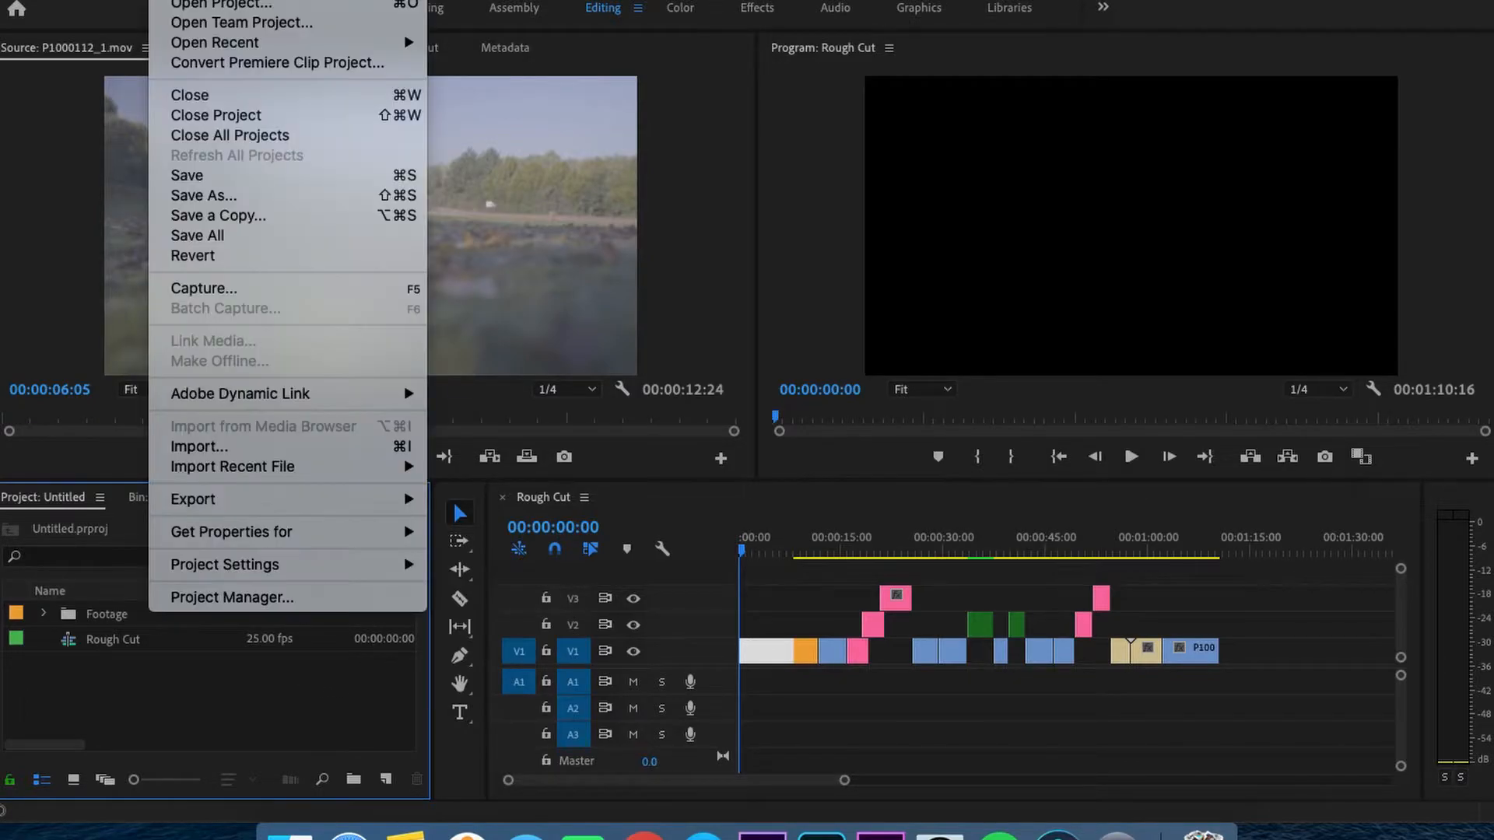
mouse_move(186, 0)
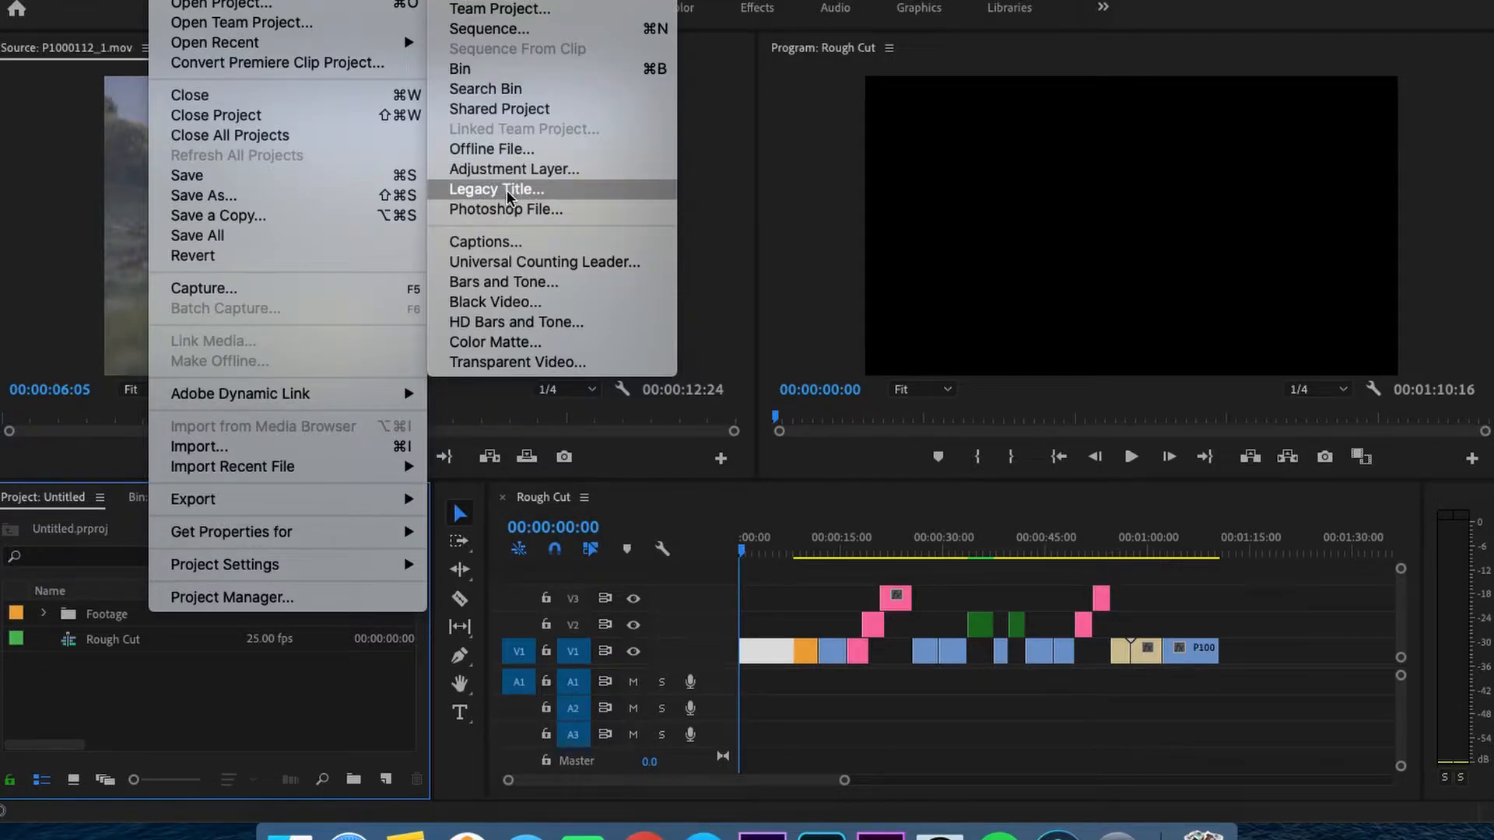
left_click(919, 15)
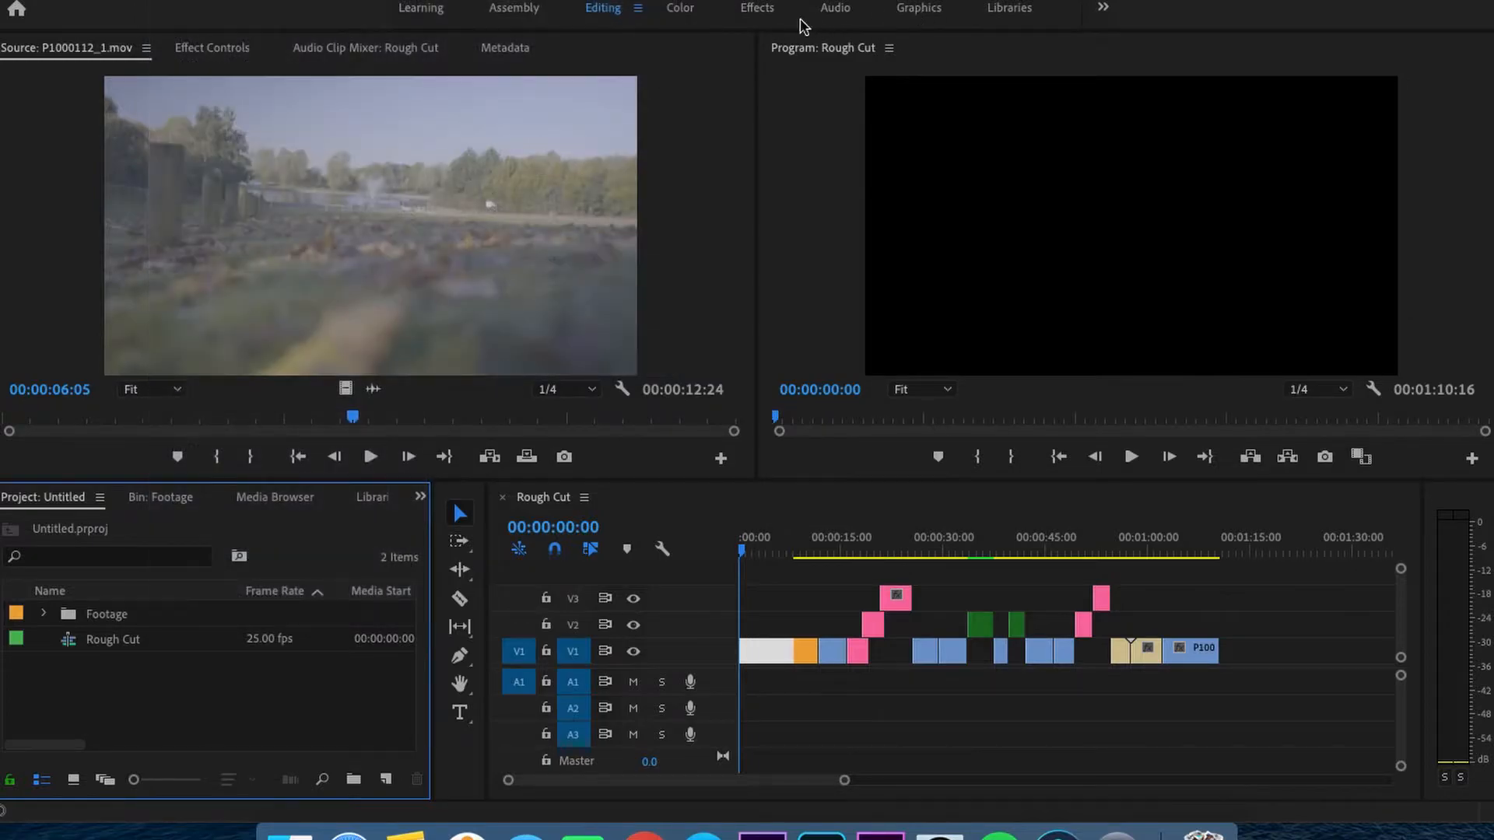
left_click(918, 9)
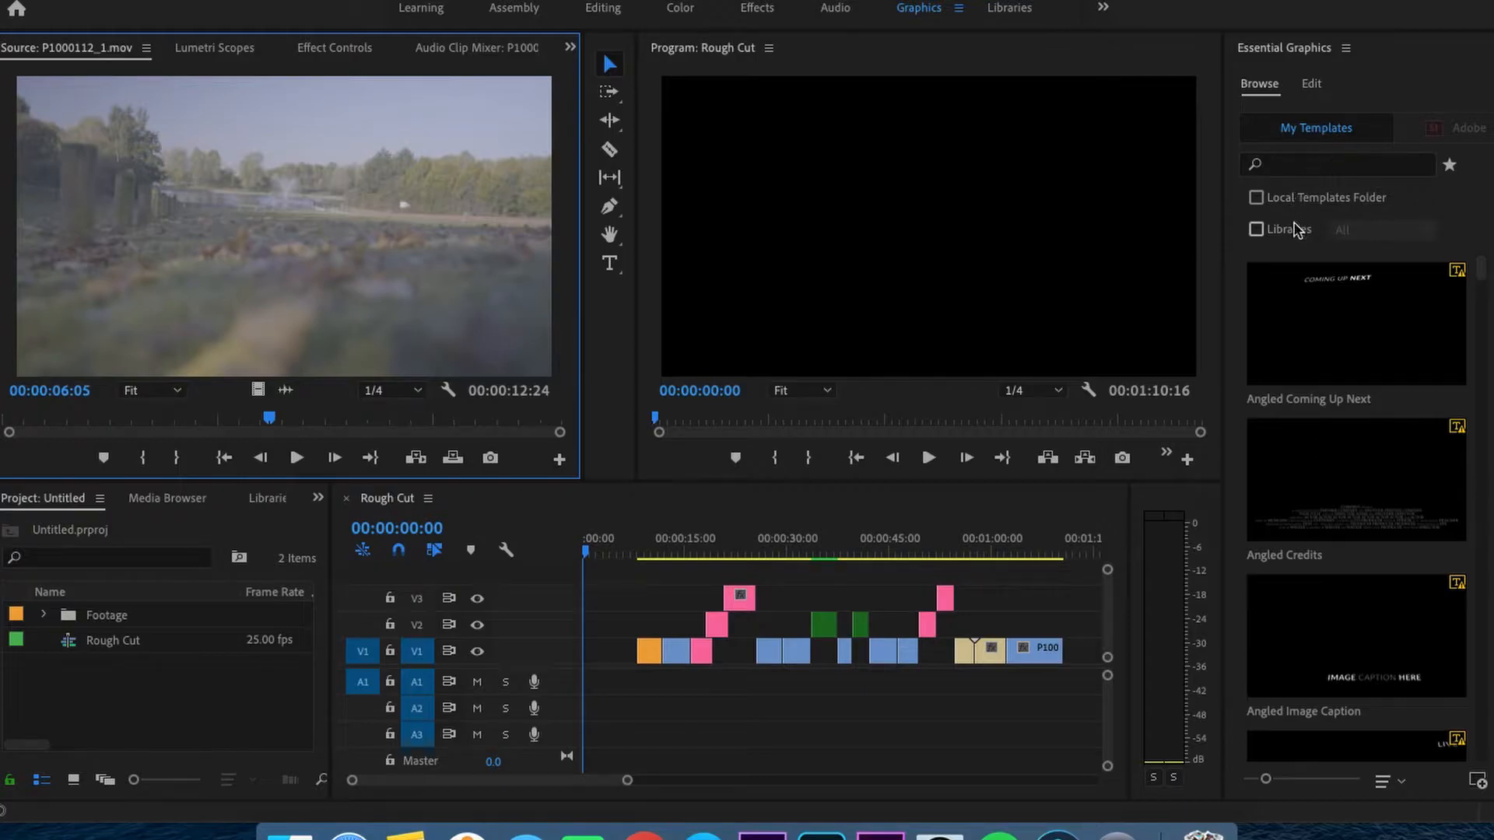
- Look through the ready-made title templates and the editing view of Essential Graphics
scroll(1286, 346, "down", 3)
scroll(1286, 346, "up", 3)
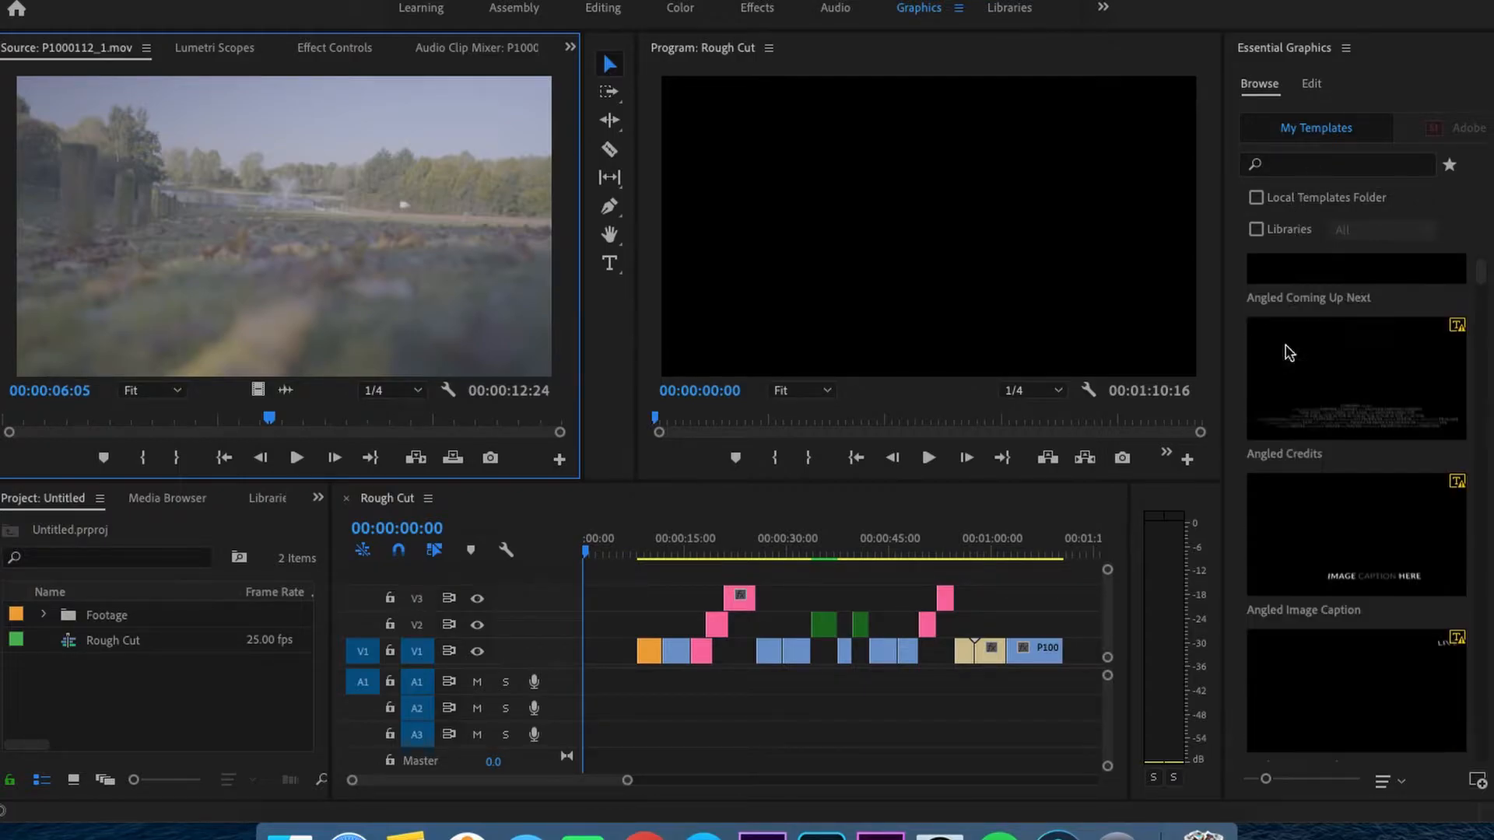
left_click(1333, 165)
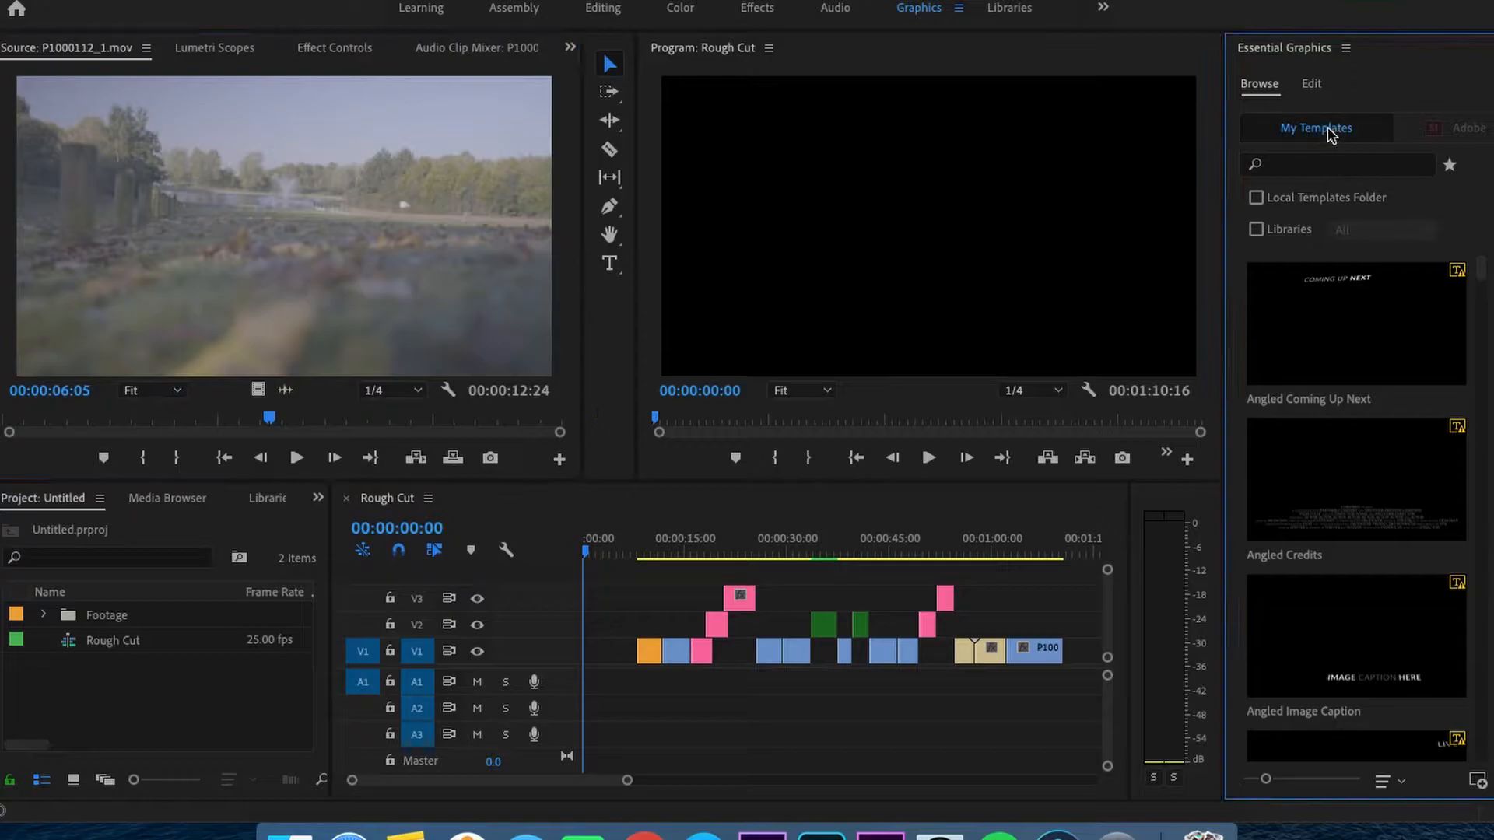
left_click(1315, 89)
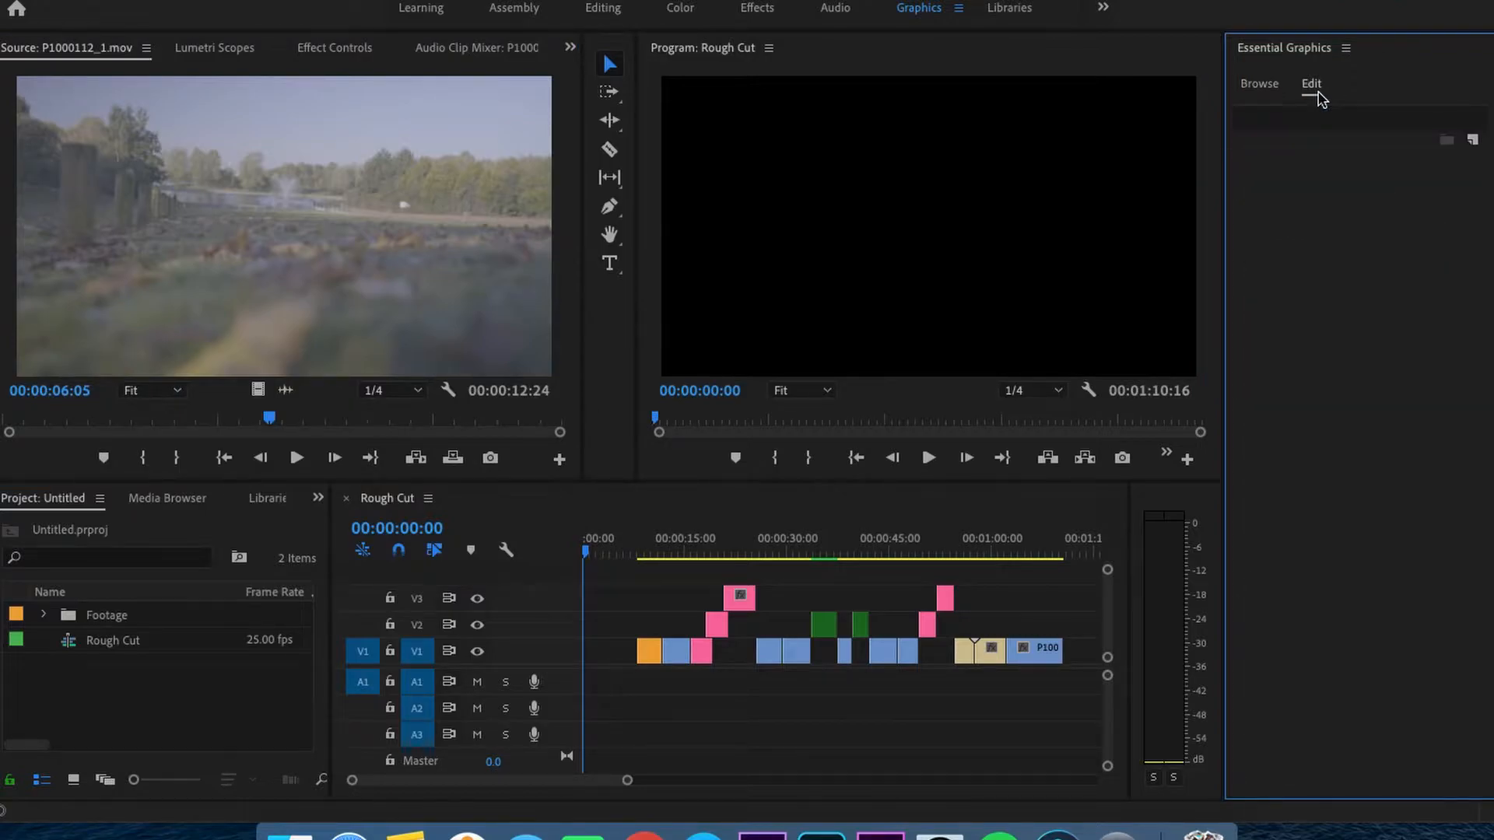
left_click(1259, 86)
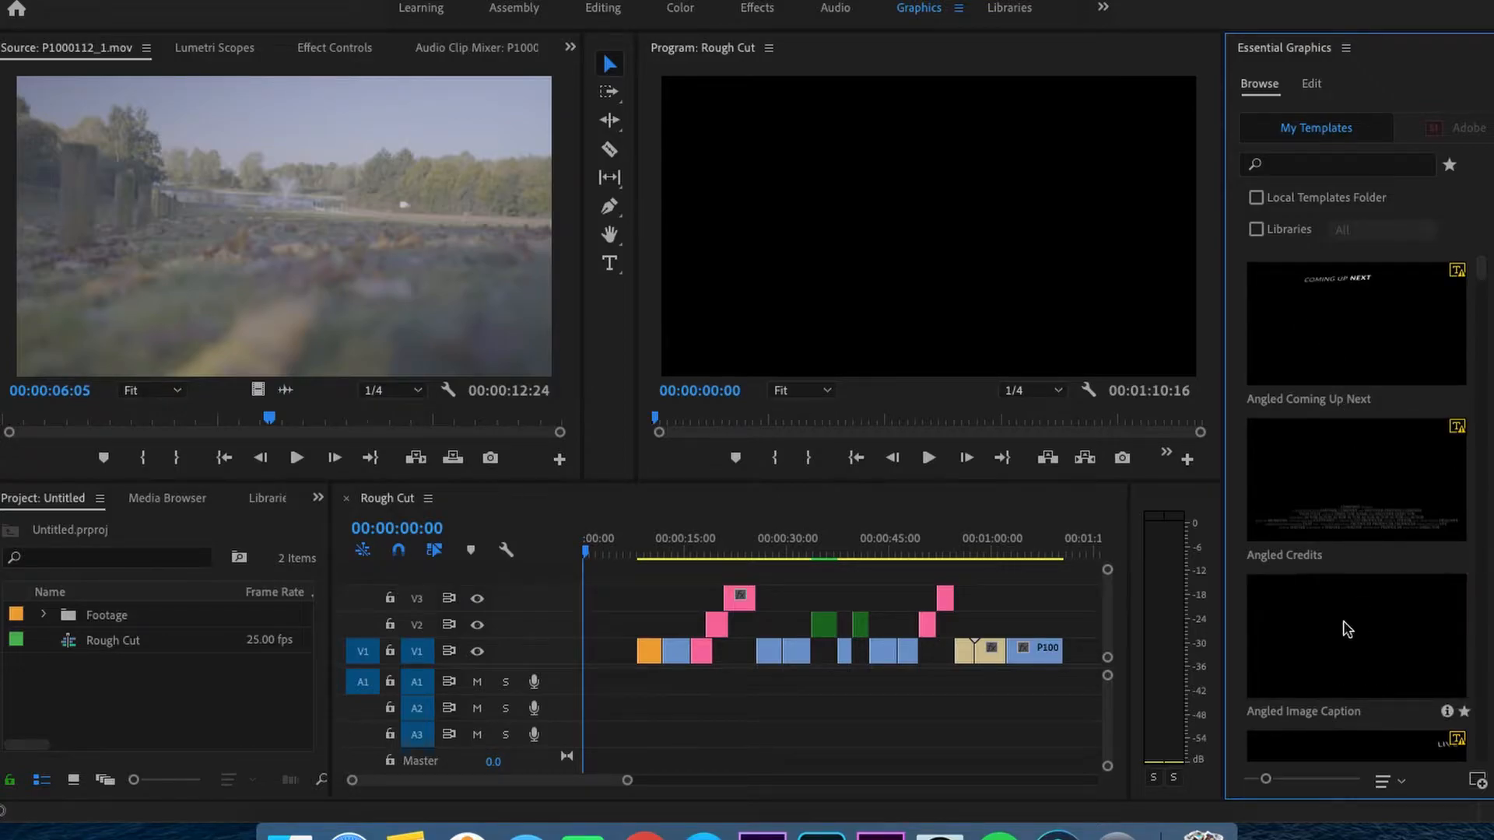
scroll(1346, 627, "down", 2)
scroll(1346, 629, "down", 2)
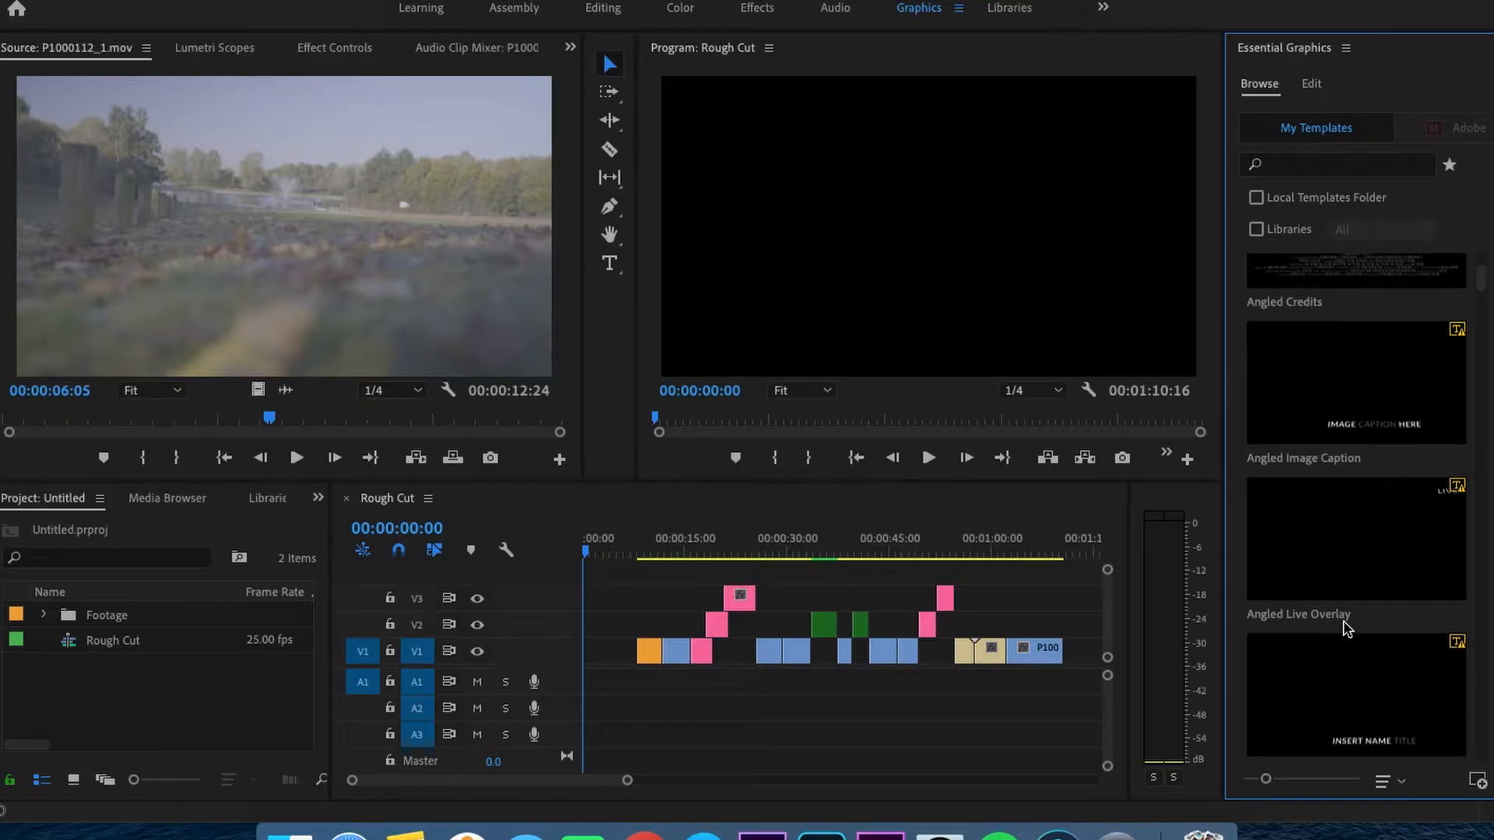
scroll(1351, 613, "down", 10)
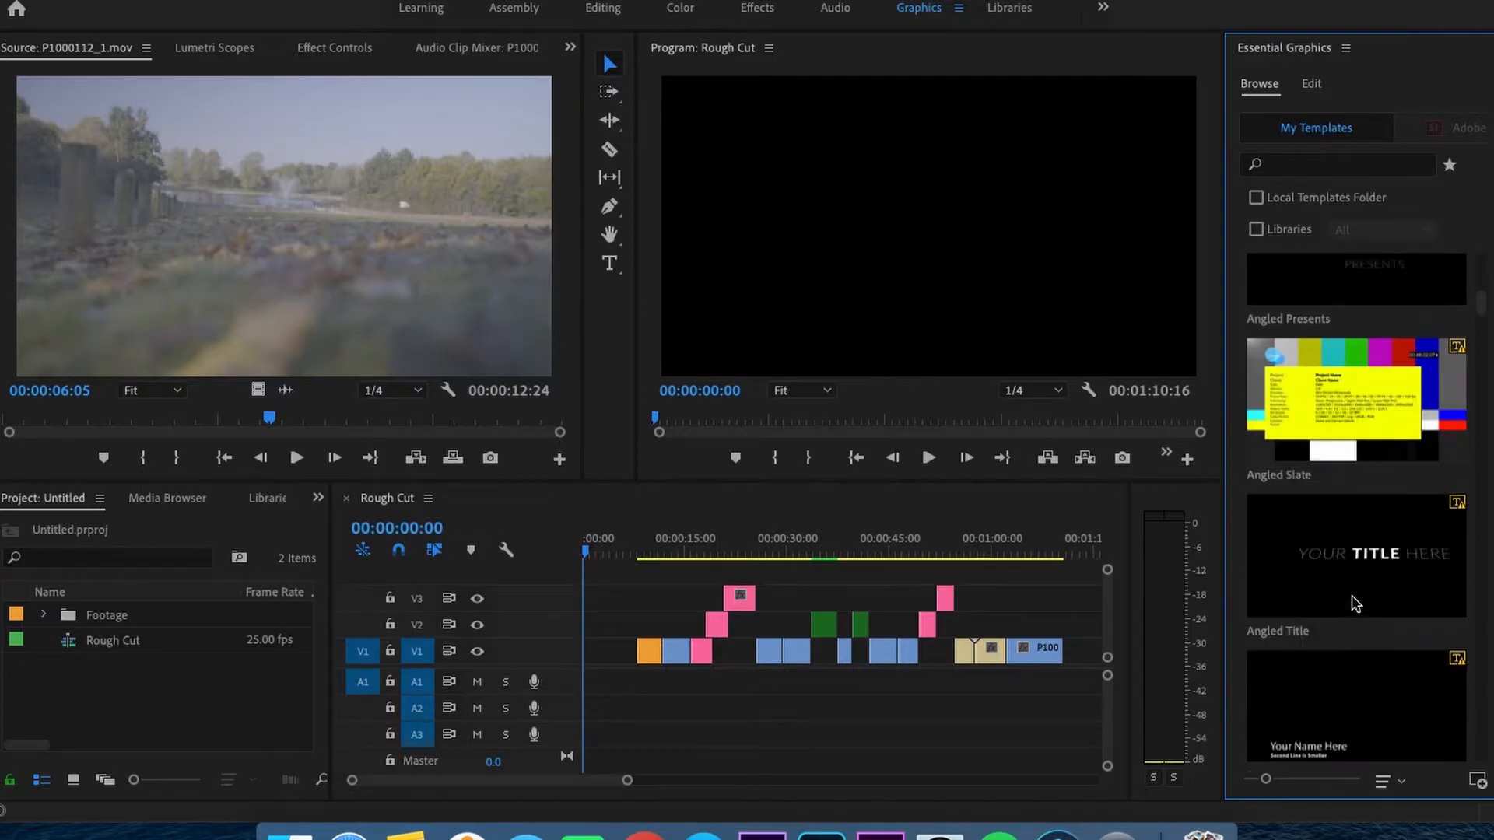
scroll(1354, 604, "down", 3)
scroll(1355, 604, "down", 9)
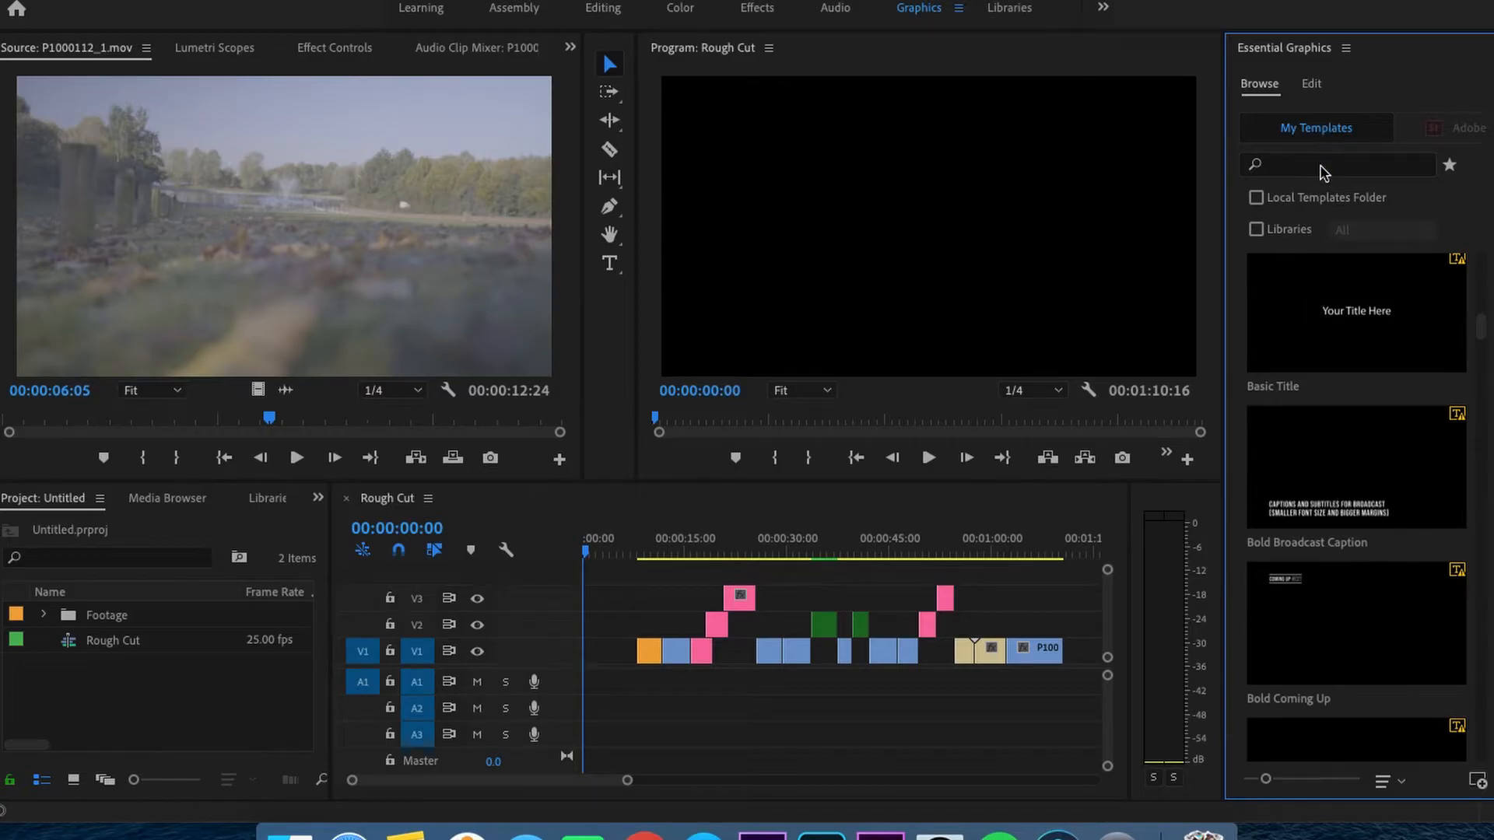
- Include the local templates folder and all libraries as sources for the graphics template list
left_click(1256, 197)
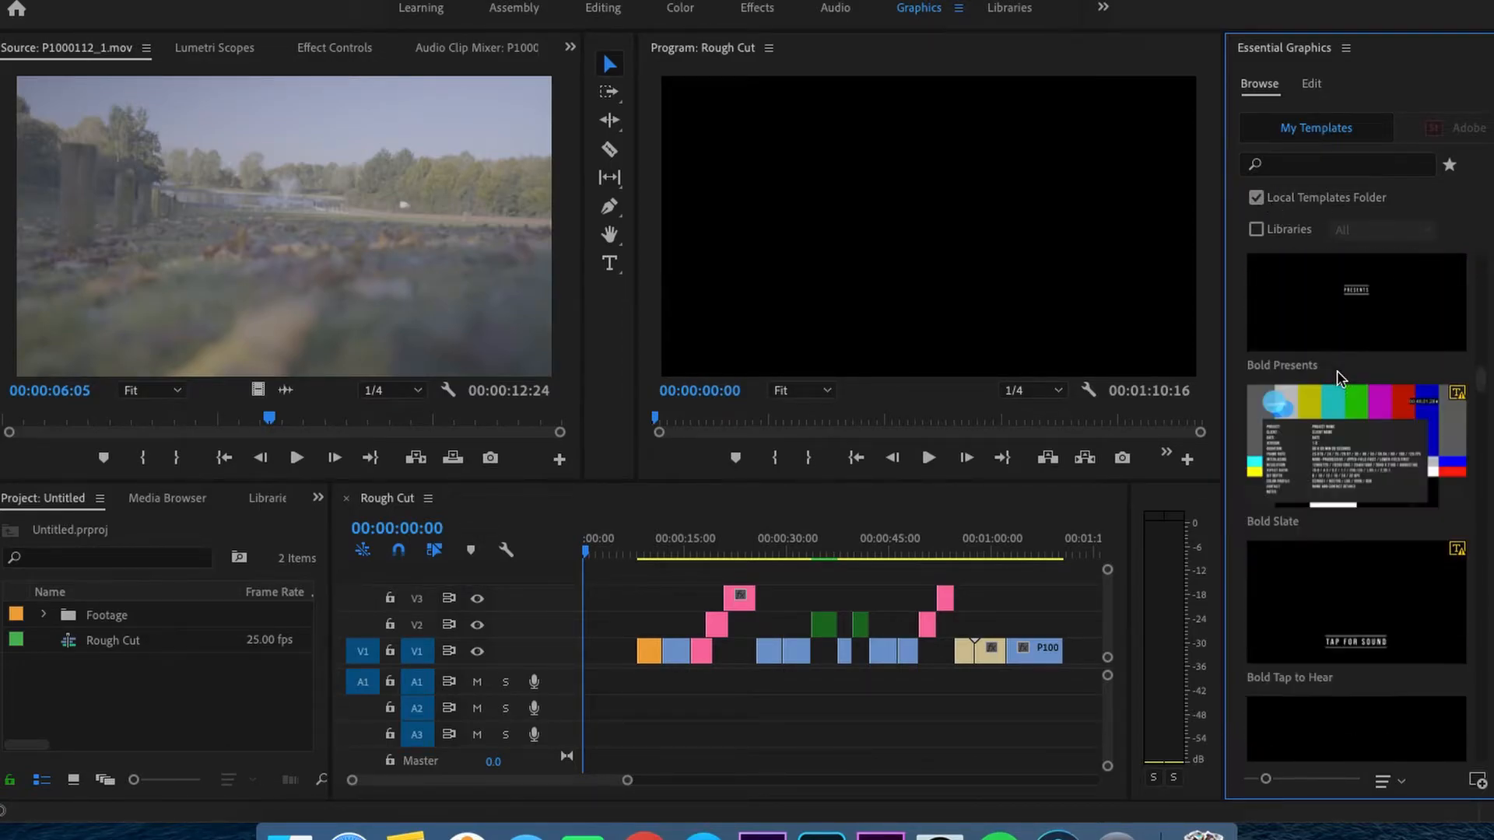
left_click(1257, 227)
left_click(1382, 233)
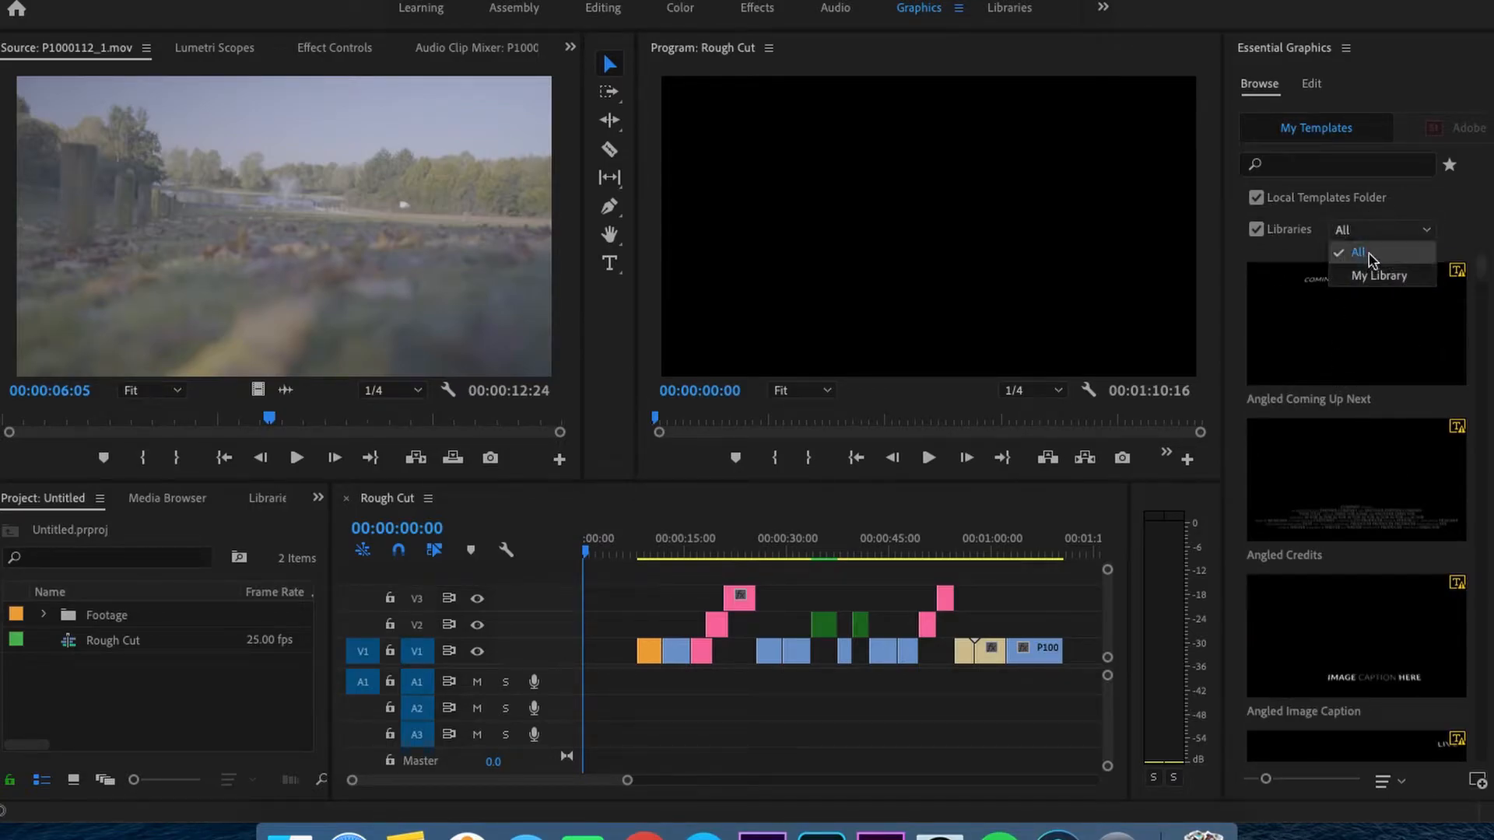
left_click(1369, 252)
left_click(1397, 784)
left_click(1383, 782)
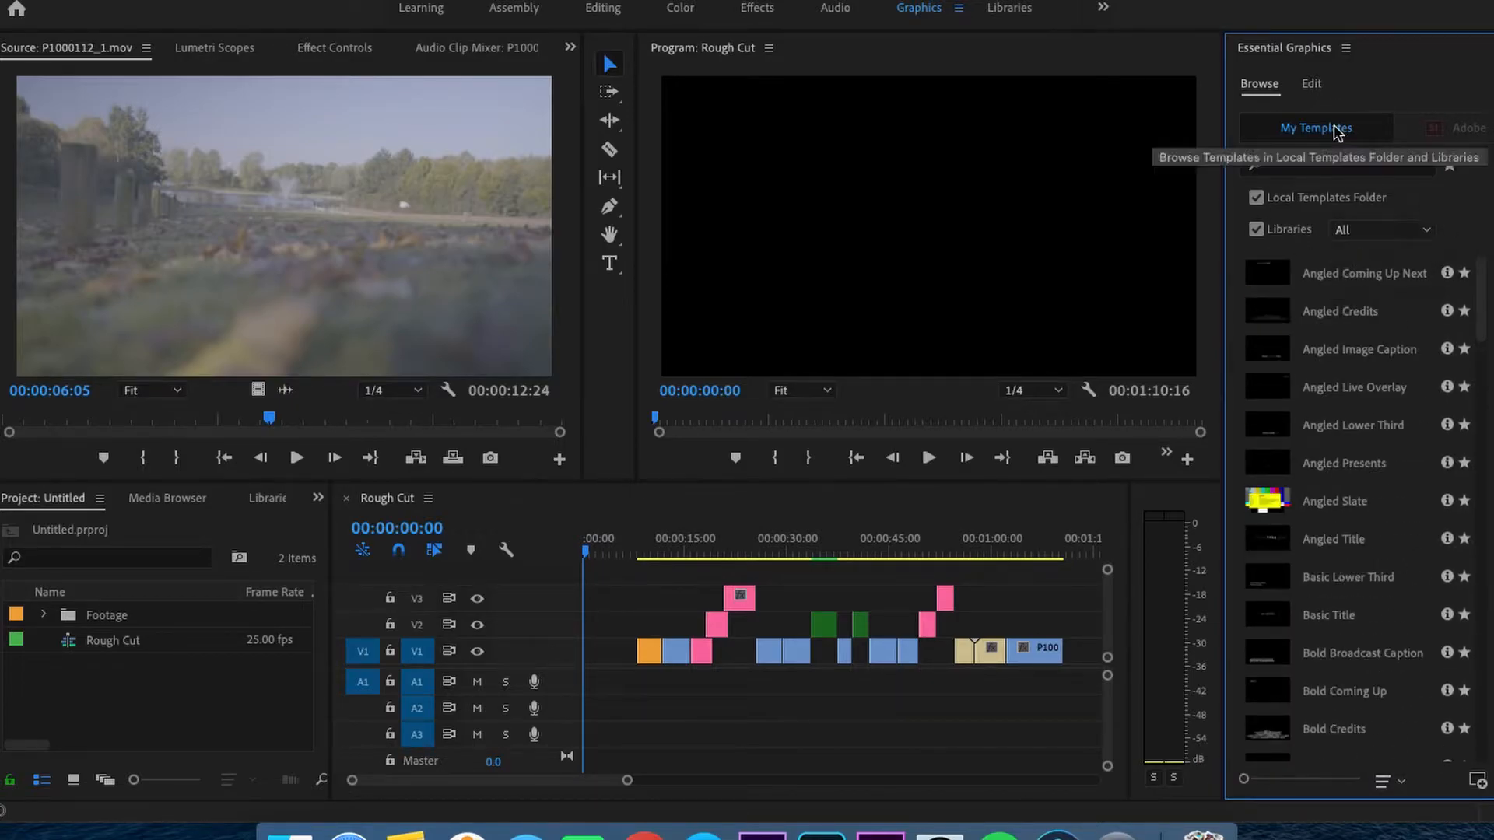
- Widen the Essential Graphics panel and look through more of the templates
left_click_drag(1223, 150, 1018, 150)
scroll(1385, 568, "down", 5)
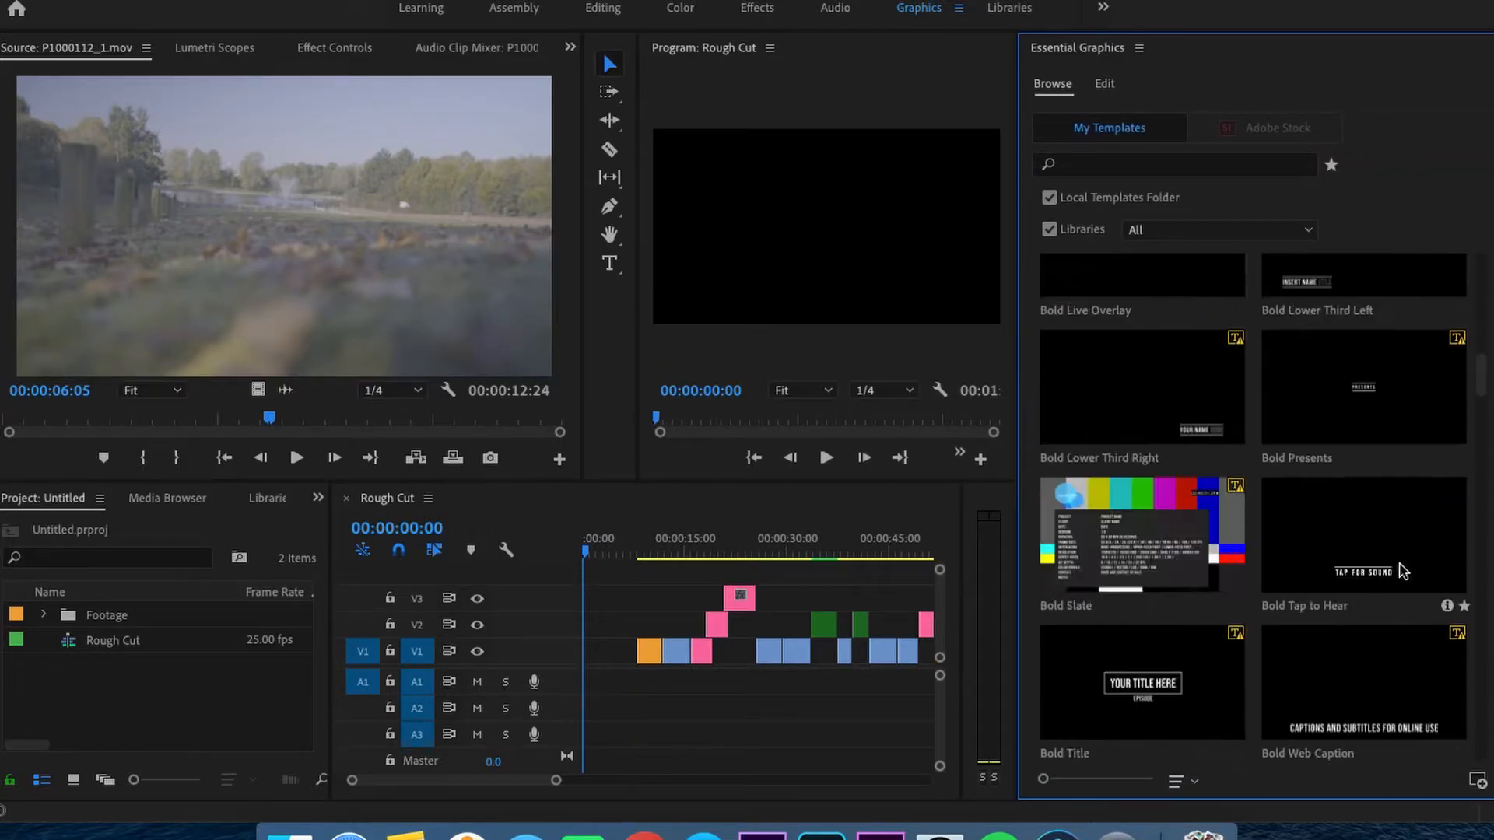
scroll(1330, 405, "down", 12)
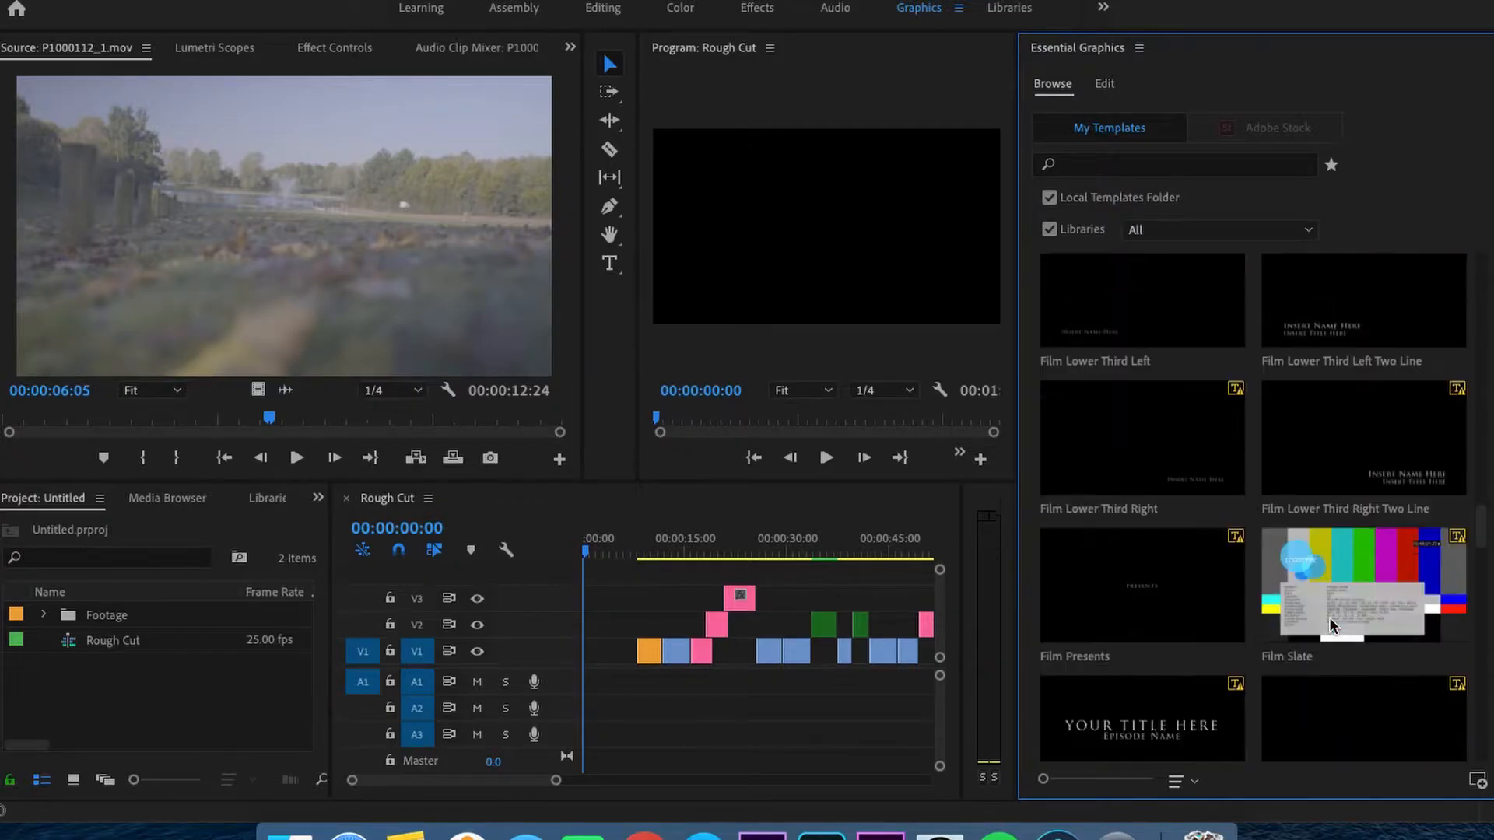
scroll(1130, 536, "up", 6)
scroll(1129, 535, "up", 15)
- Try out the Angled Image Caption template at the start of track V2 and delete its clip
left_click_drag(1171, 484, 589, 627)
left_click(937, 448)
left_click(1105, 88)
left_click_drag(1017, 280, 1214, 284)
left_click_drag(599, 544, 563, 549)
key("space")
key("space")
left_click(598, 625)
key("BackSpace")
- Check the settings for managing additional template folders, leaving them without making changes
left_click(1251, 84)
left_click(1338, 48)
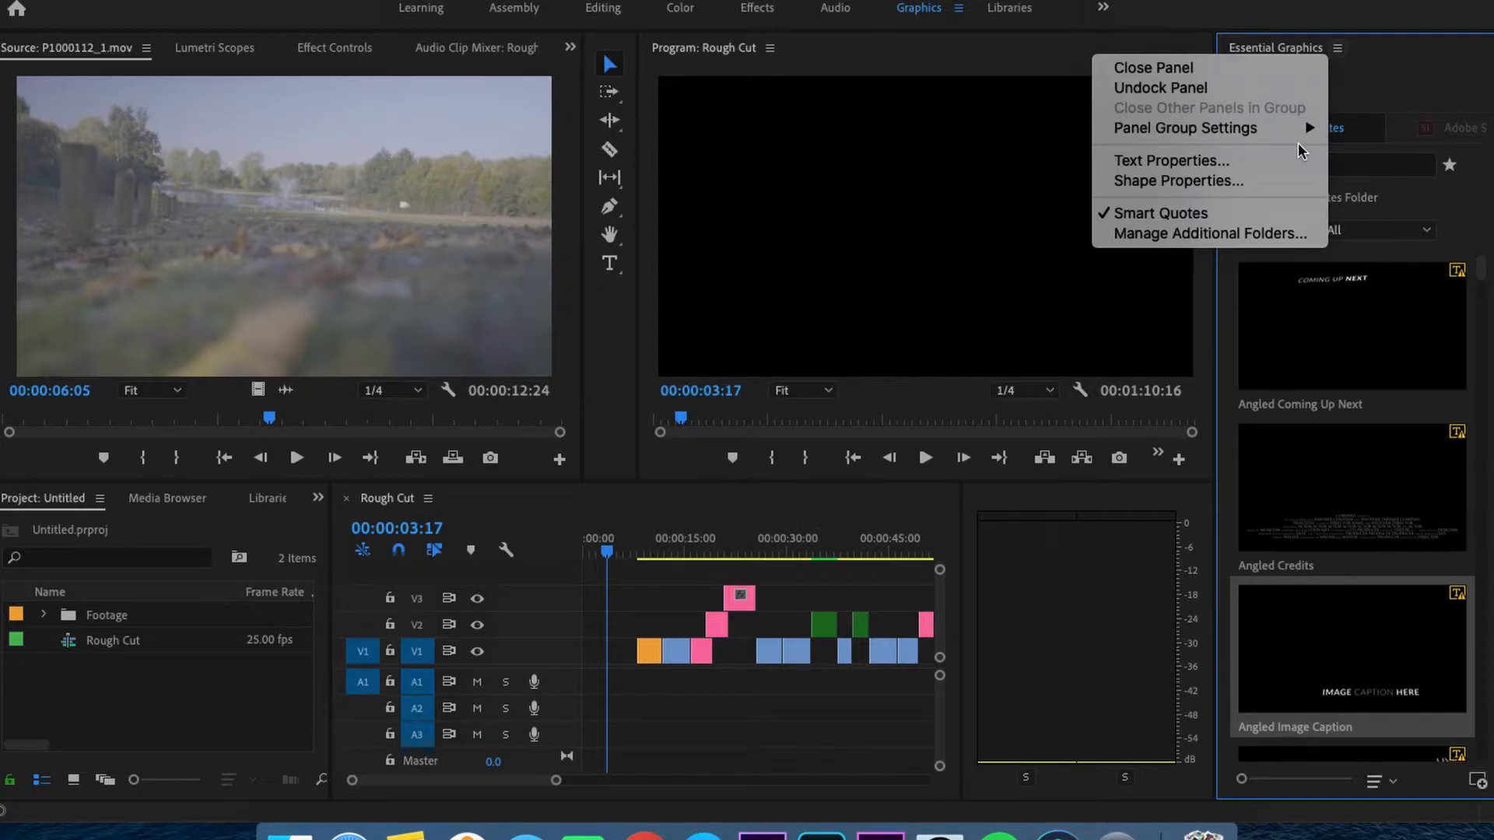
left_click(1277, 237)
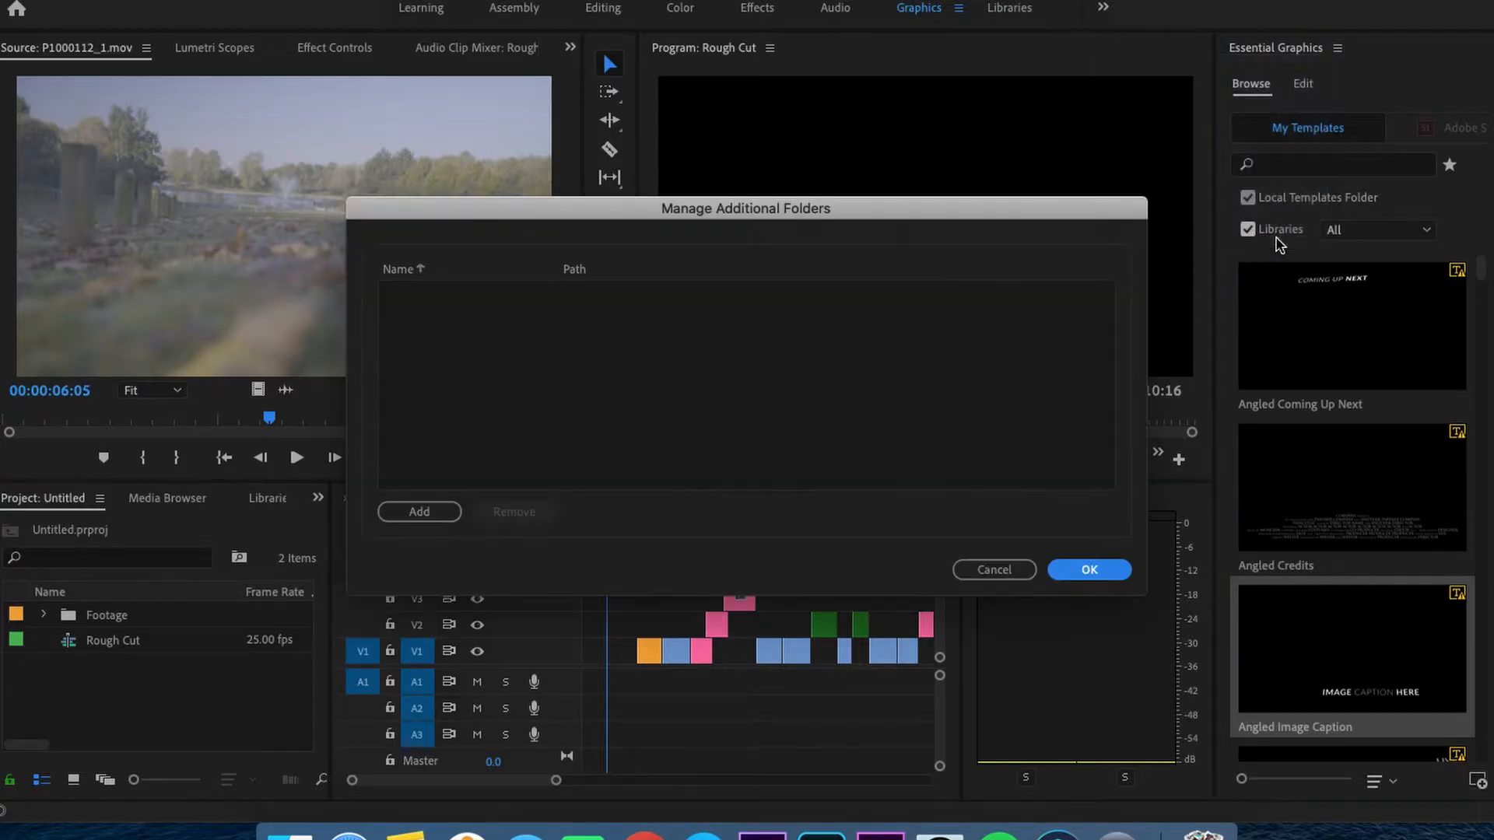
left_click(1011, 575)
- Search the graphics templates for "title"
scroll(1344, 380, "down", 6)
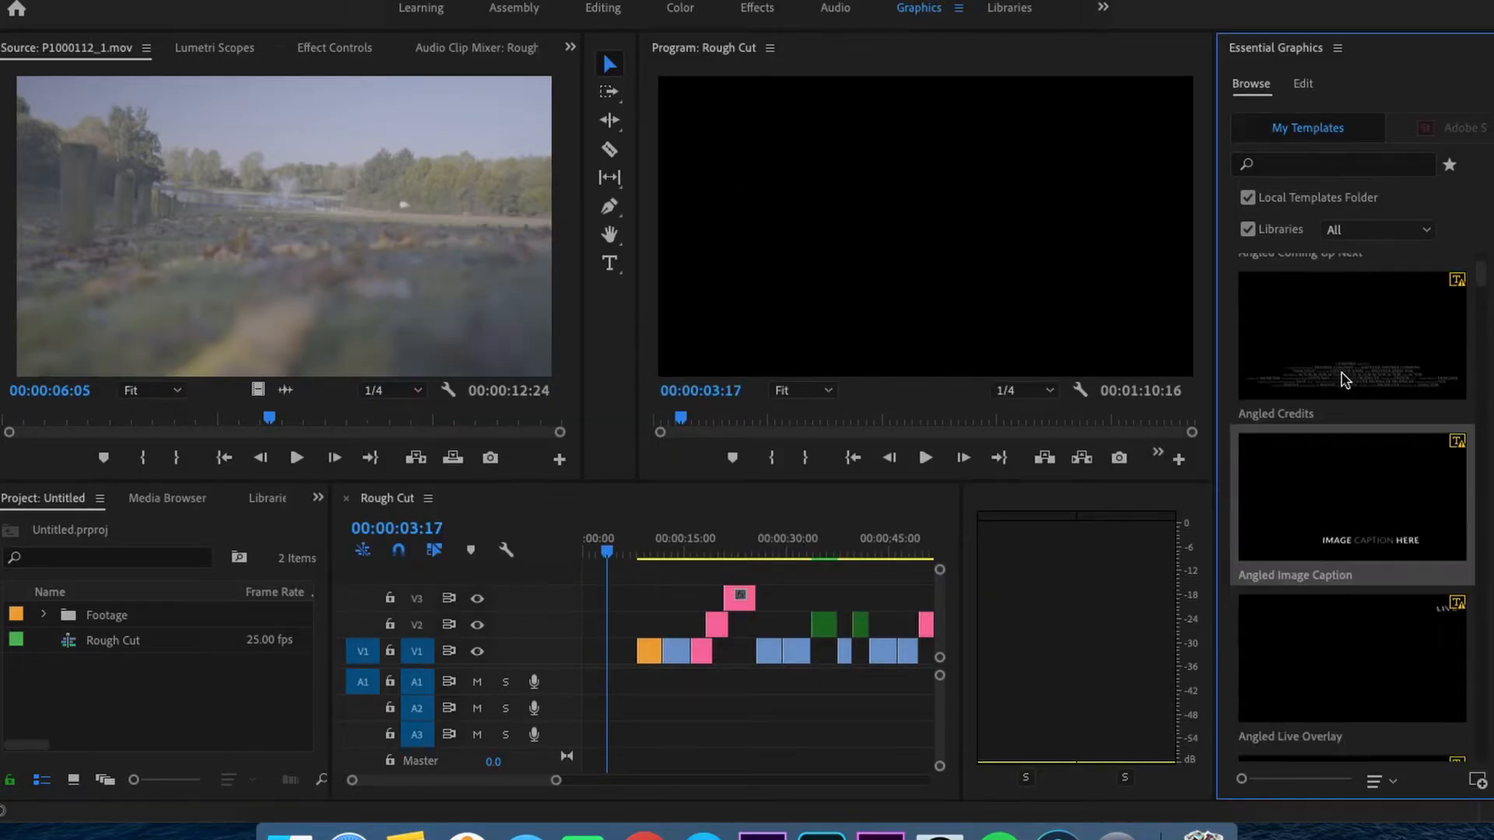
scroll(1344, 379, "down", 4)
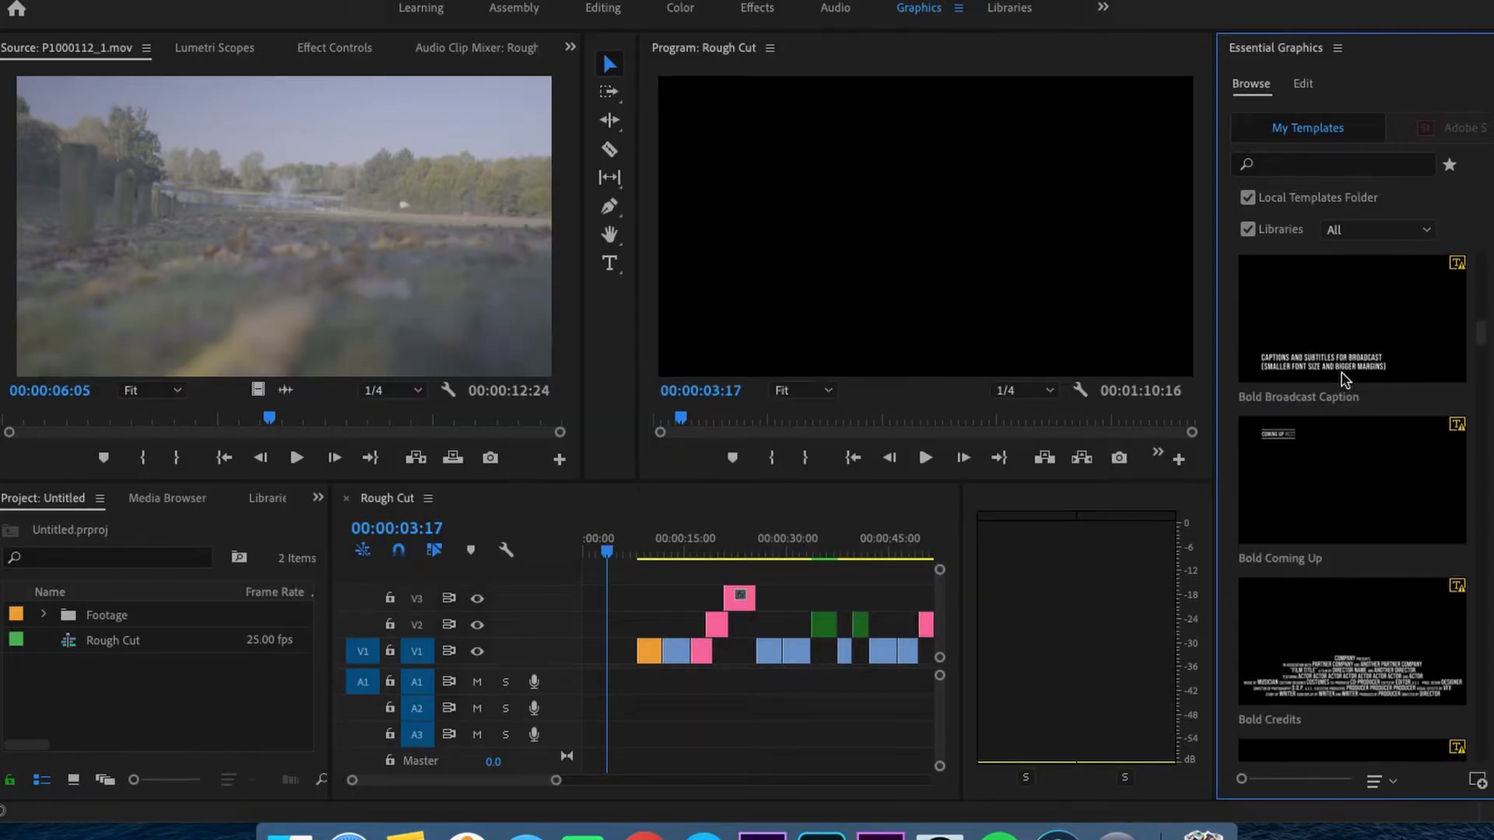
left_click(1293, 167)
type("title")
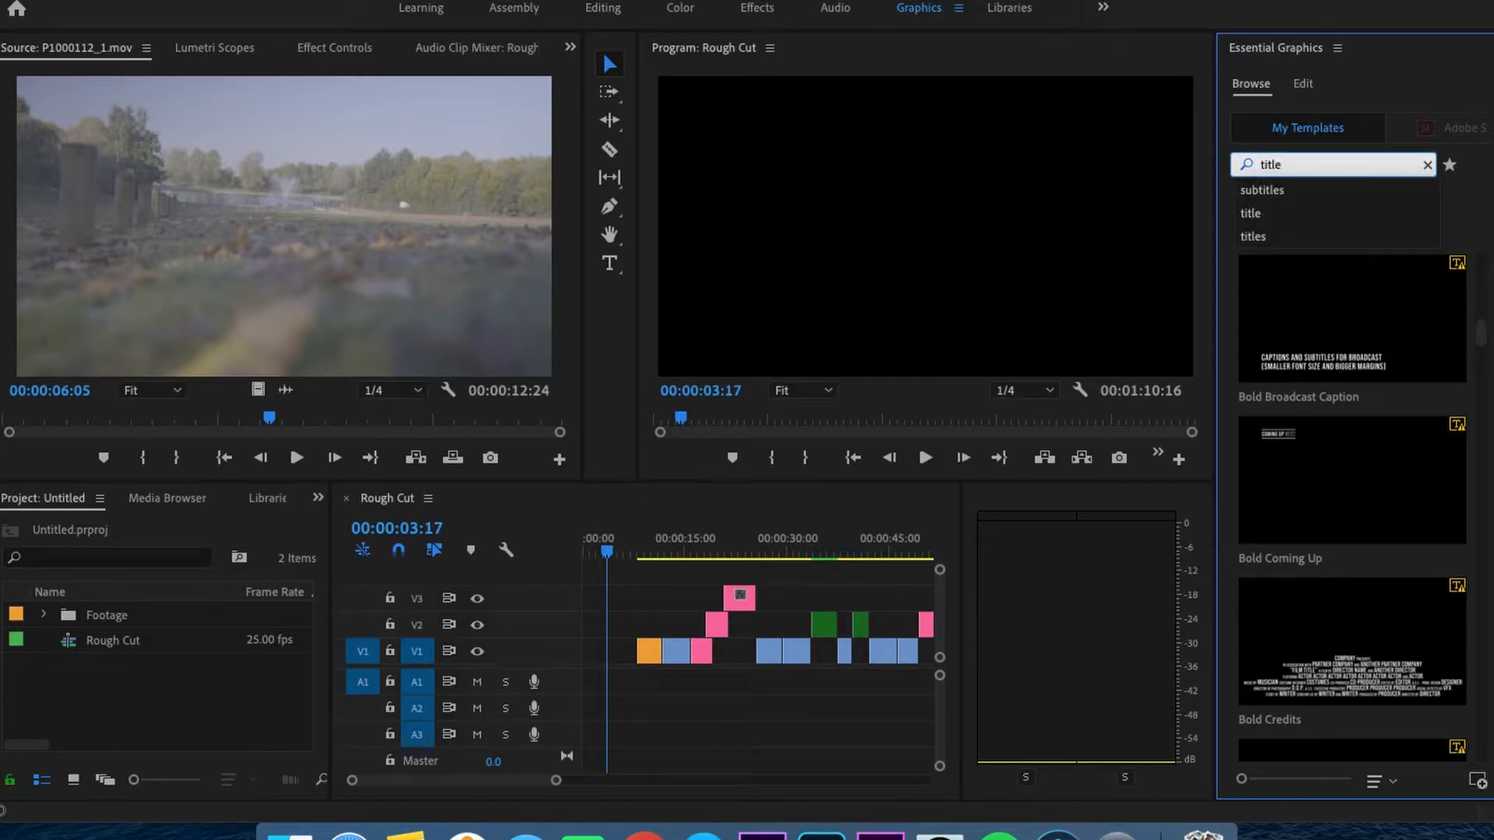
key("Return")
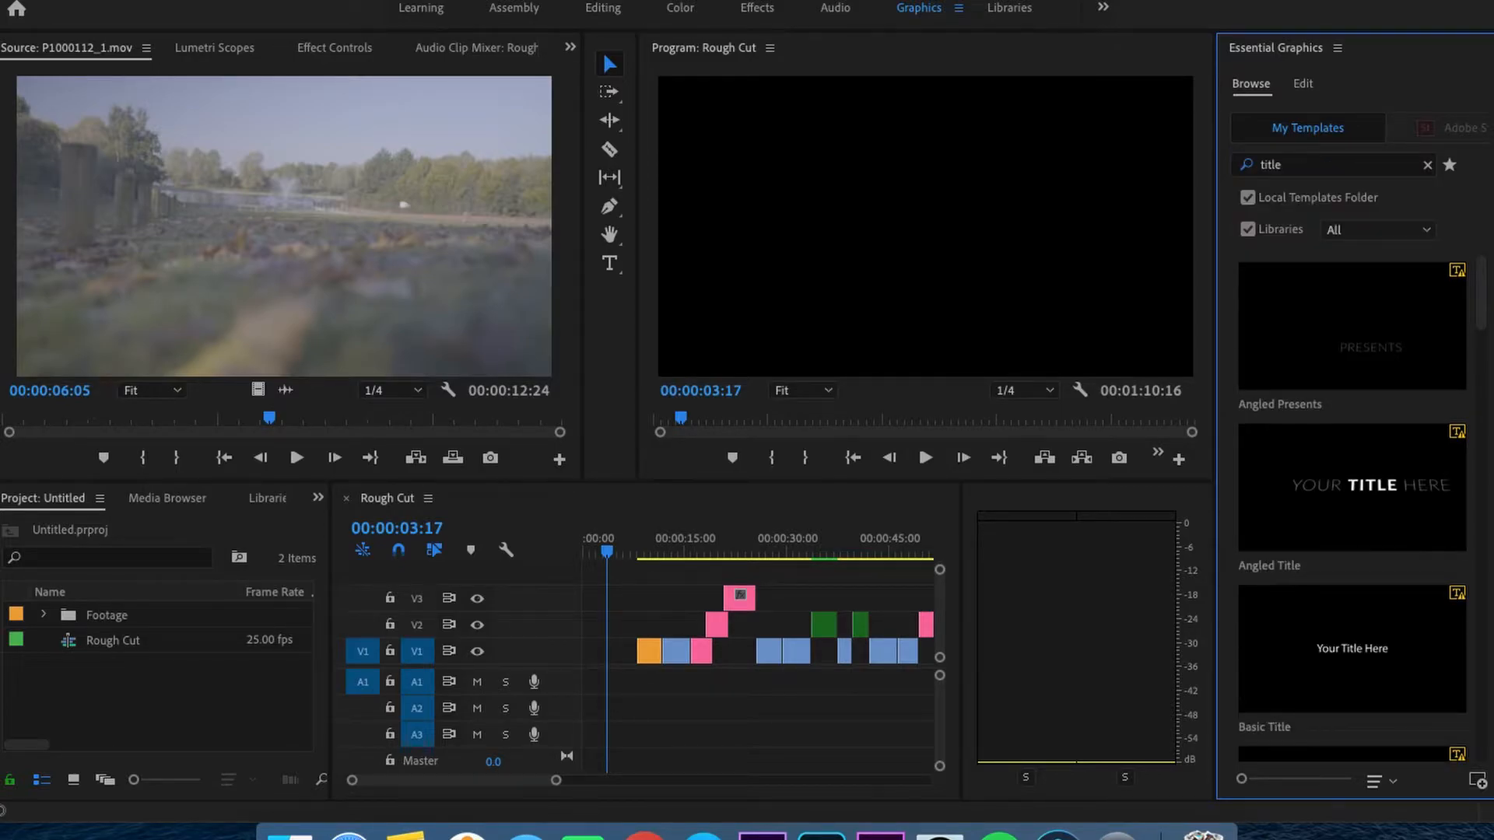
- Add the Bold Presents template at the start of track V2, accepting the substitution of missing fonts
scroll(1363, 527, "down", 2)
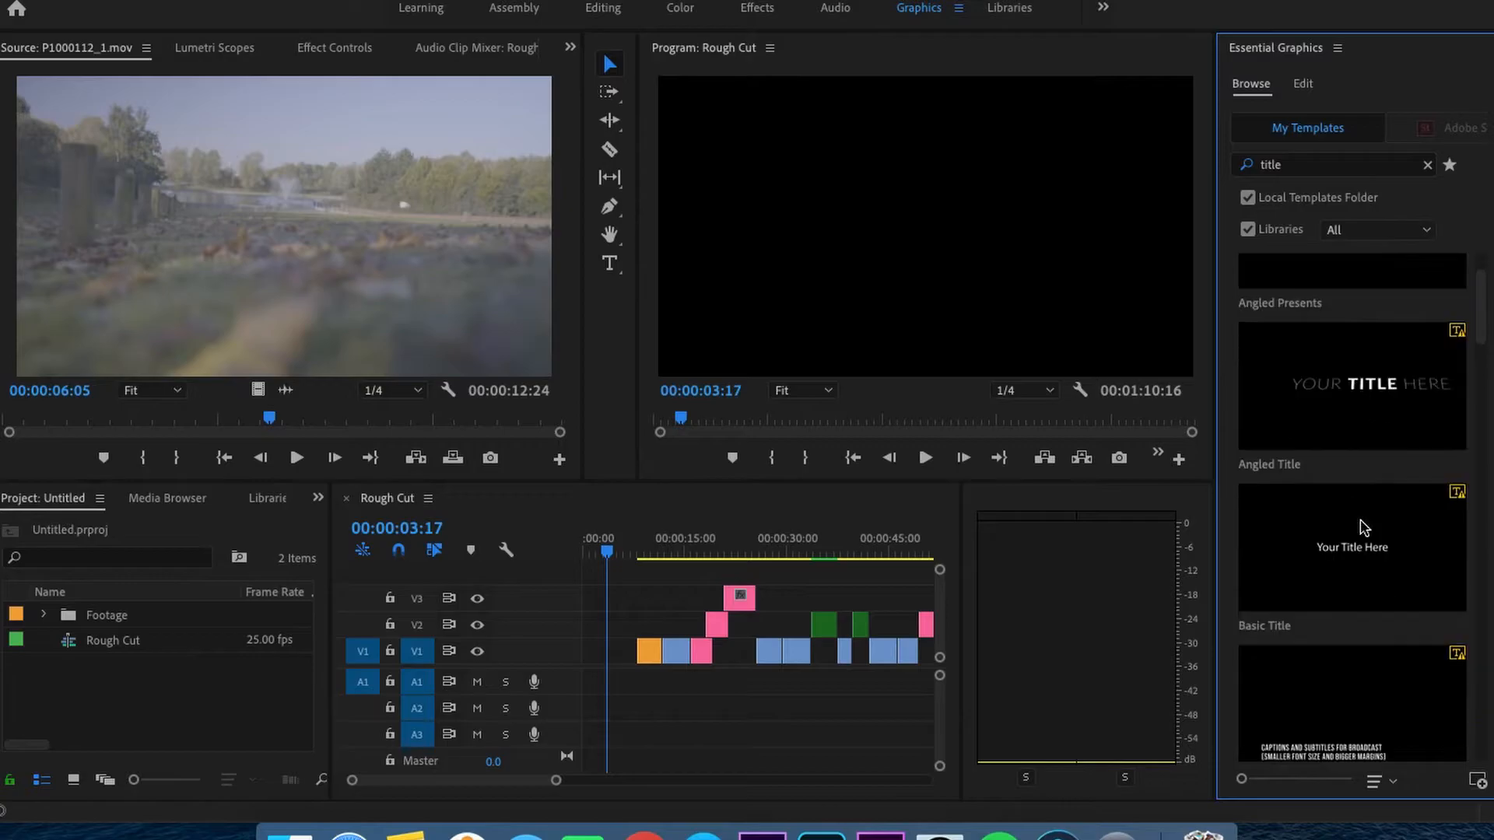
scroll(1363, 572, "down", 6)
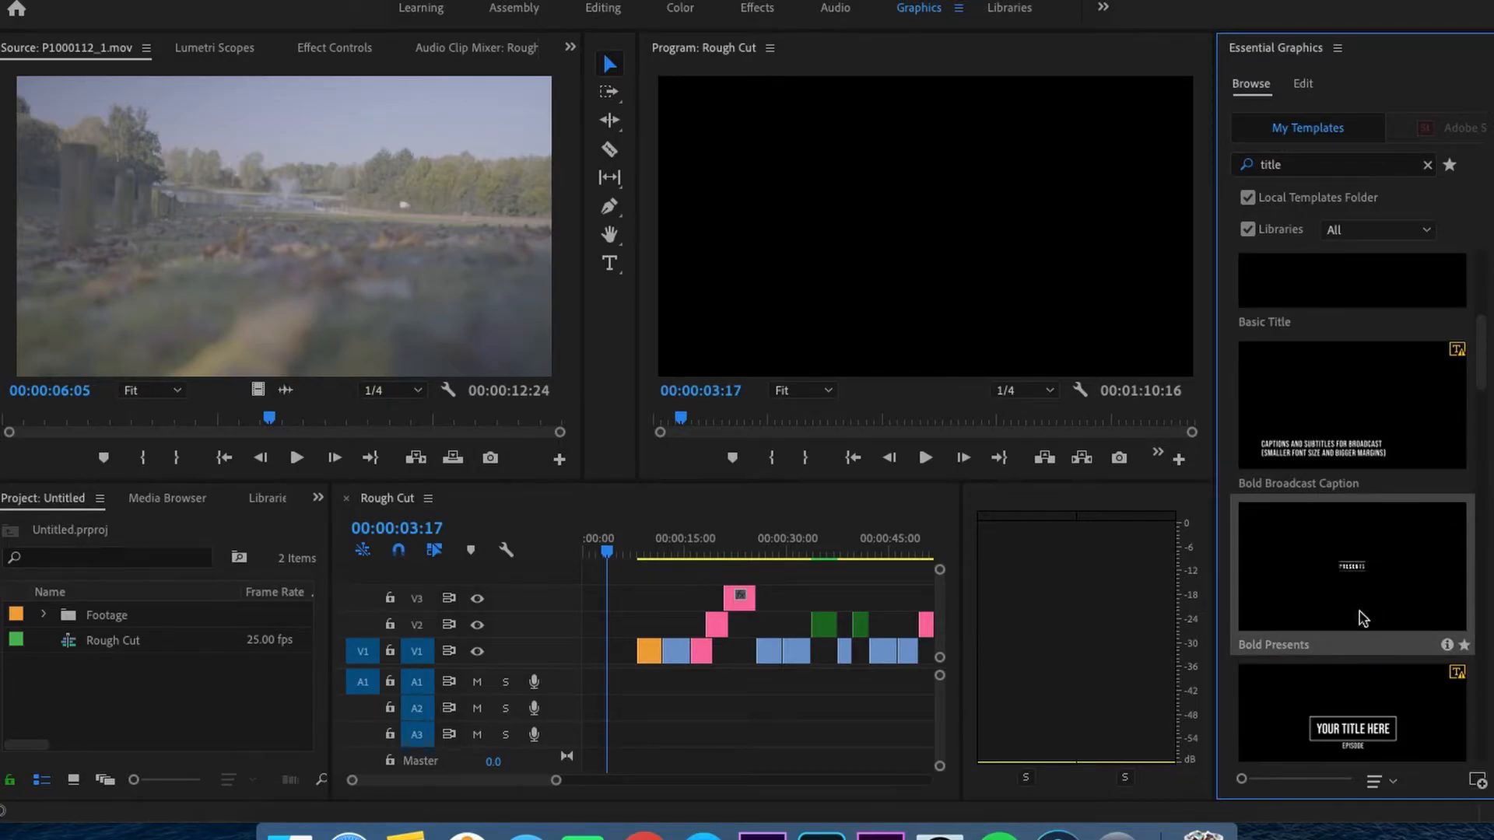
left_click_drag(1373, 603, 580, 627)
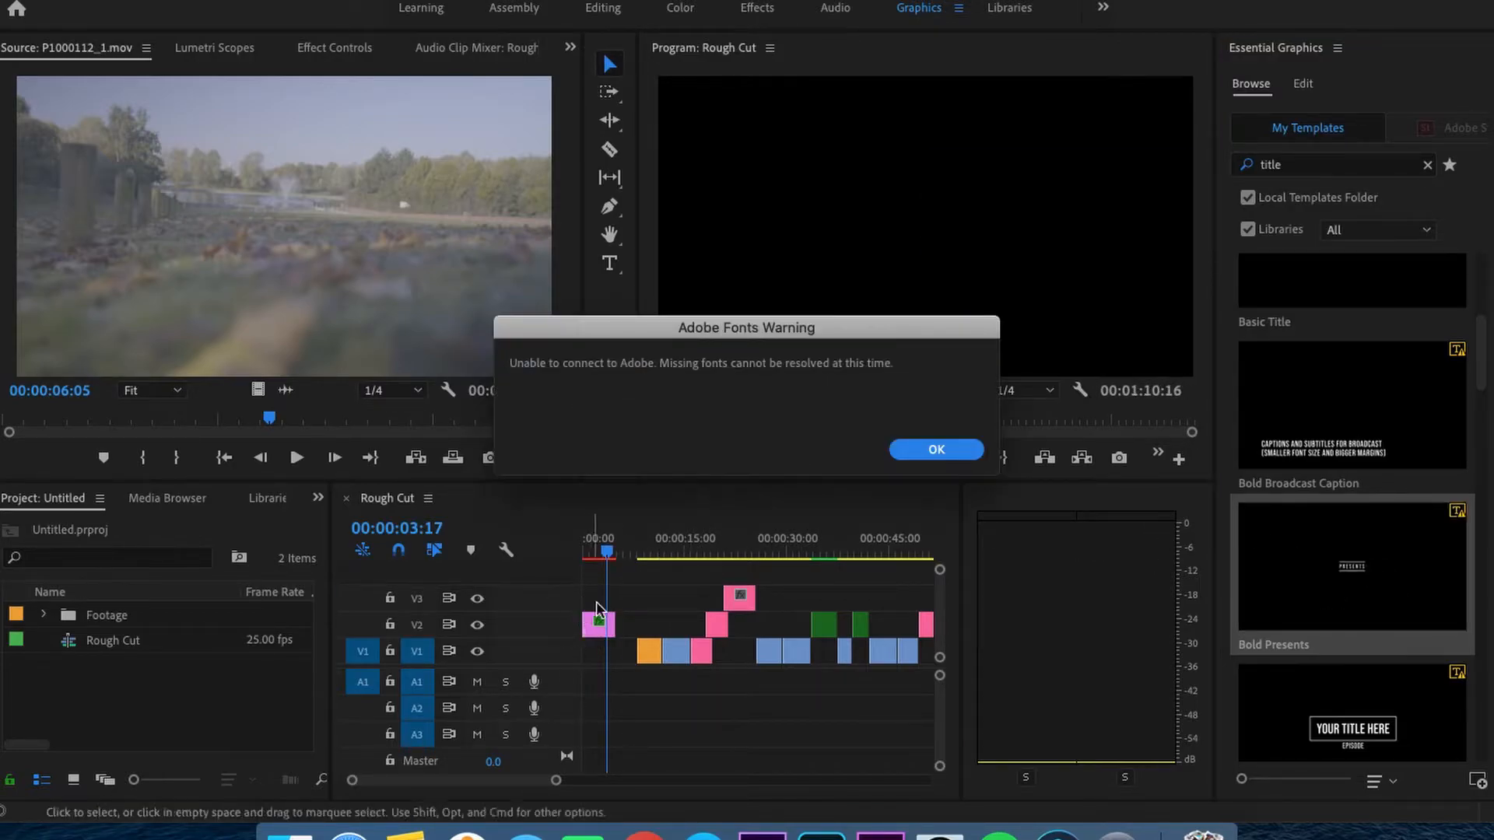
left_click(939, 451)
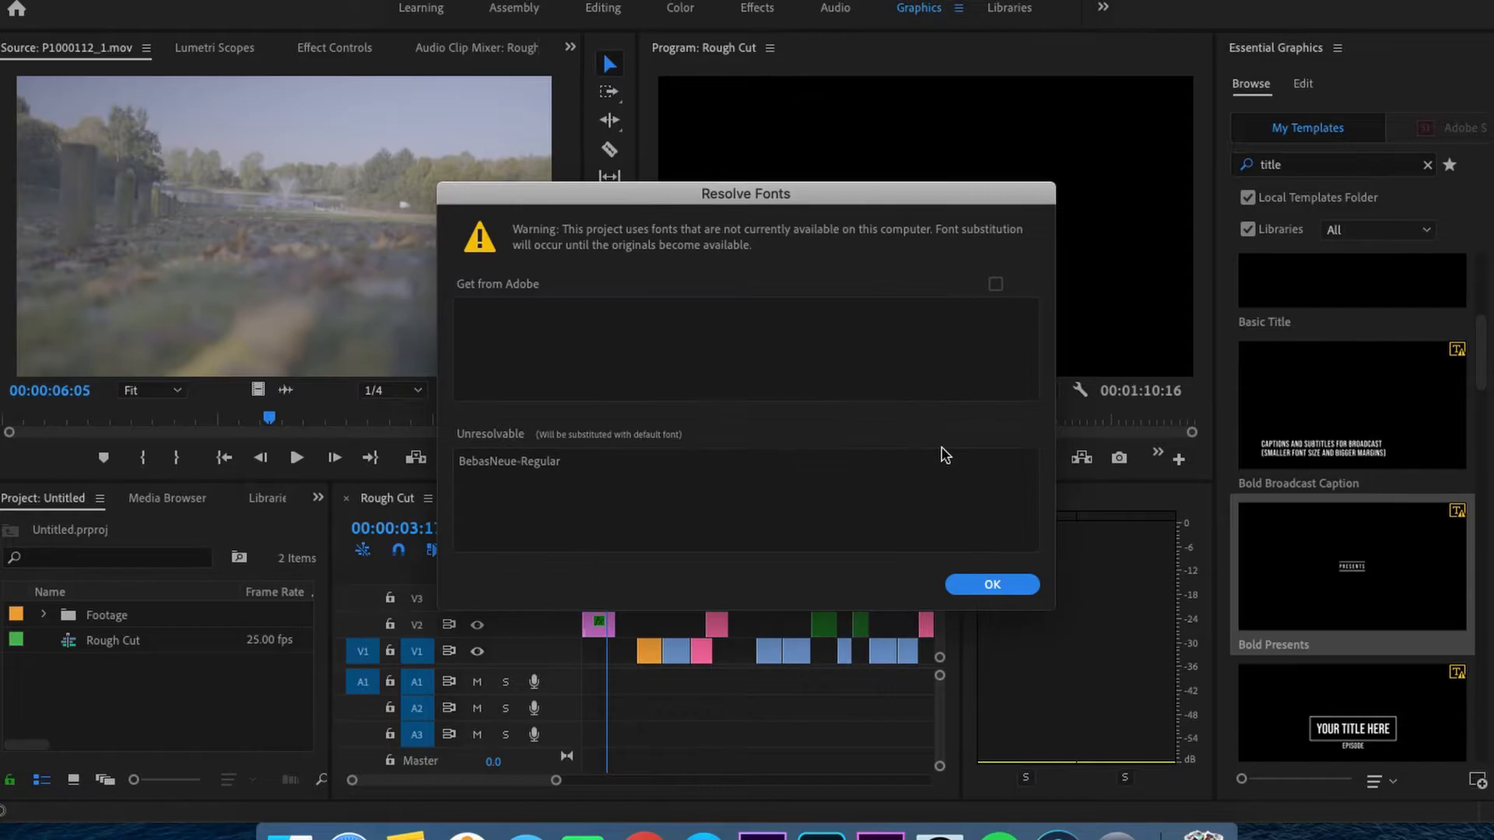
left_click(989, 589)
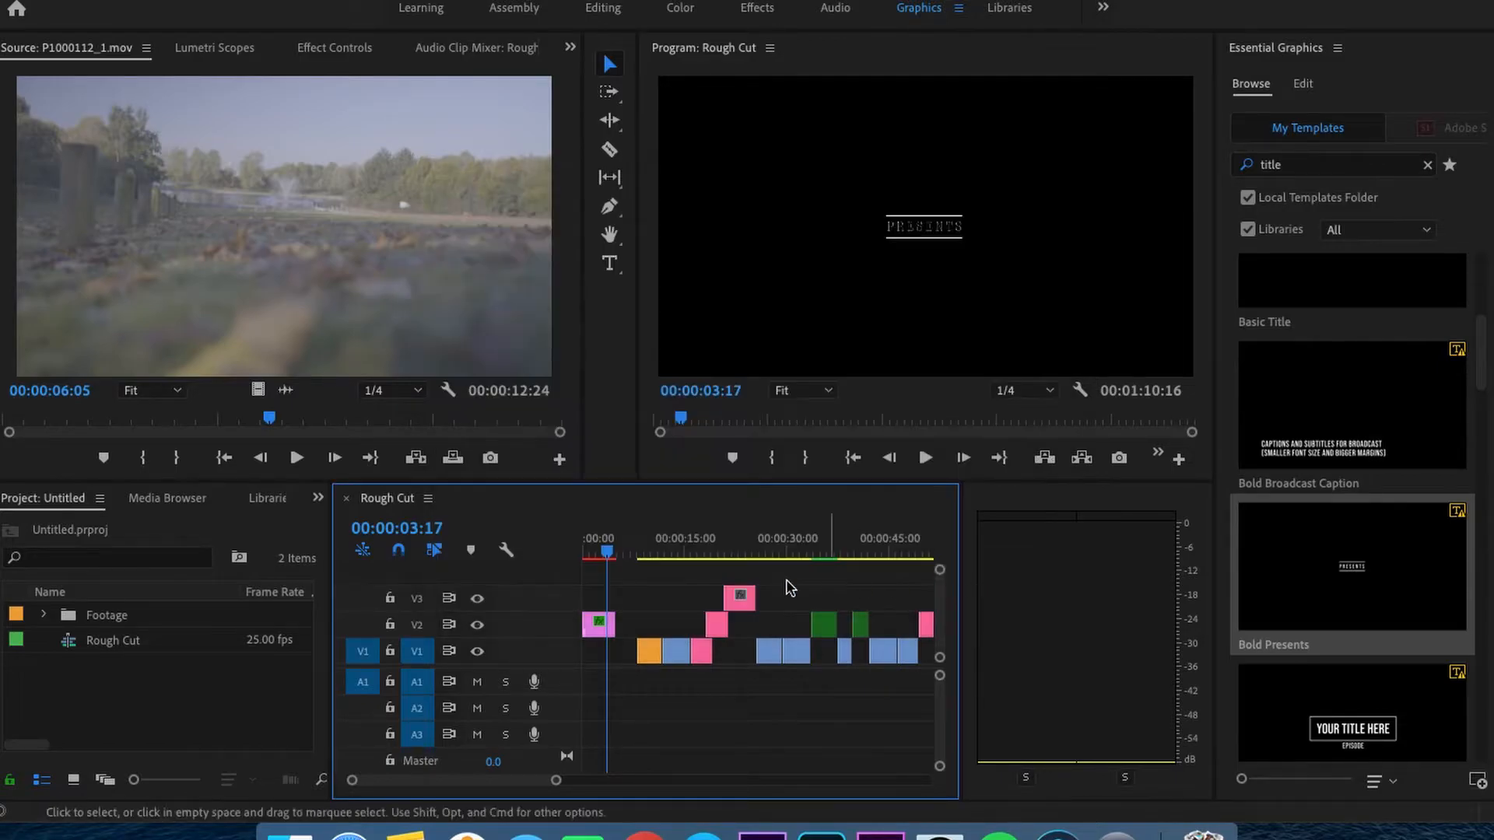
- Play the Bold Presents title from the start of the sequence
left_click_drag(607, 551, 537, 552)
key("space")
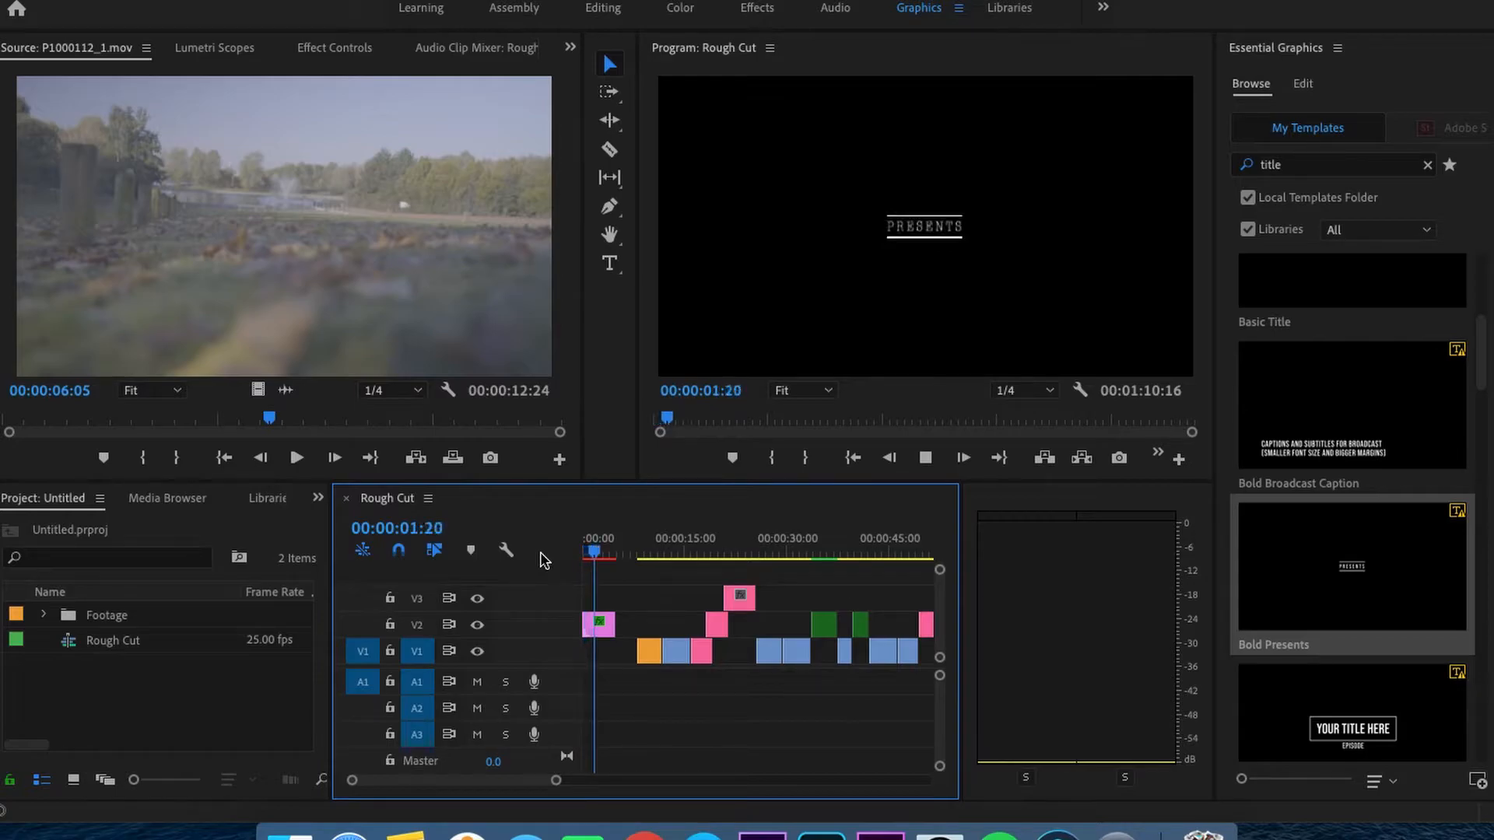
key("space")
- Replace the title clip's PRESENTS text with "Lakeside Doncaster" and select the whole text
left_click(1303, 84)
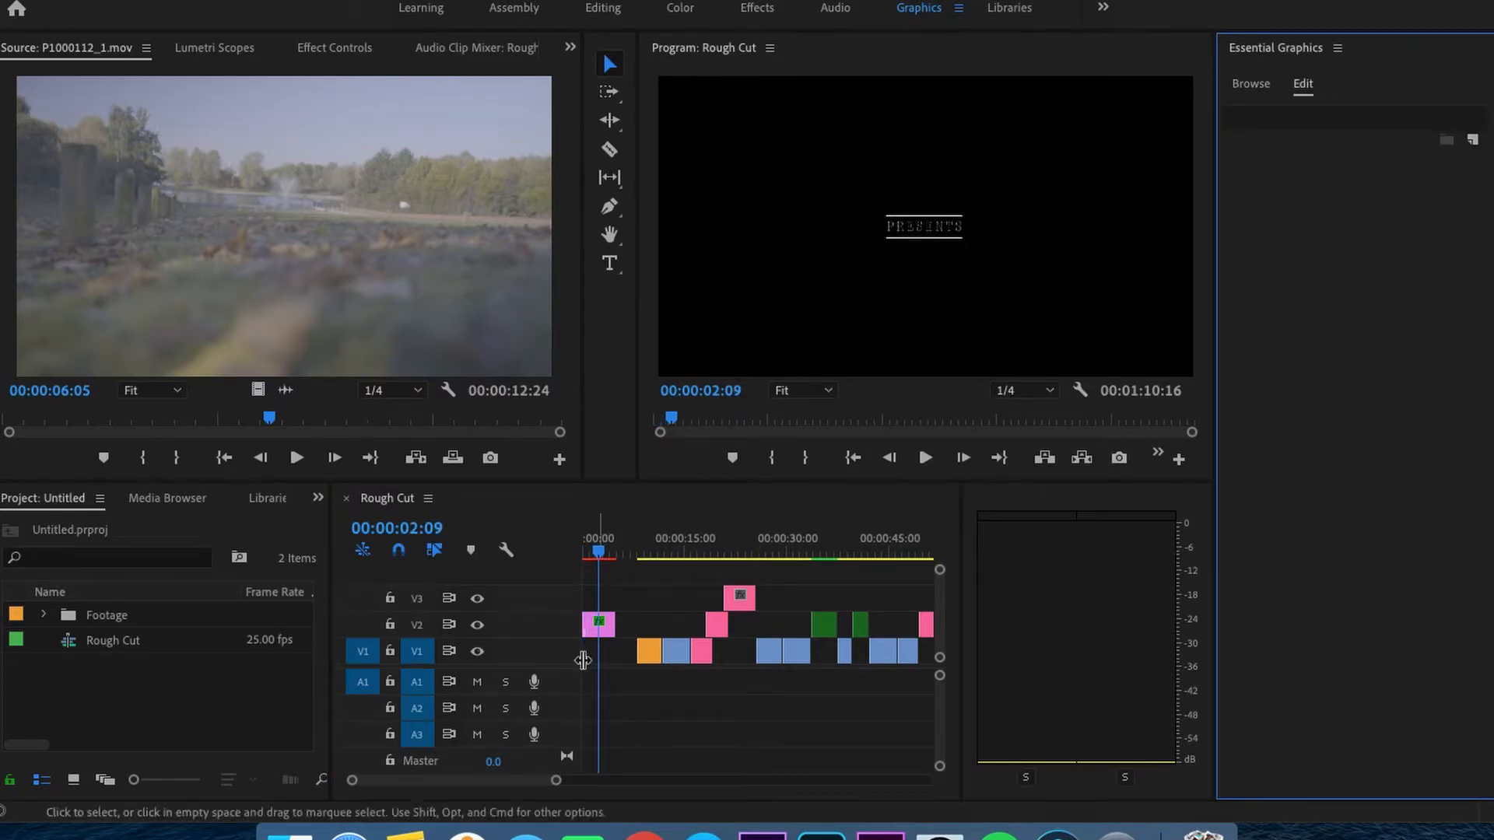
left_click(596, 632)
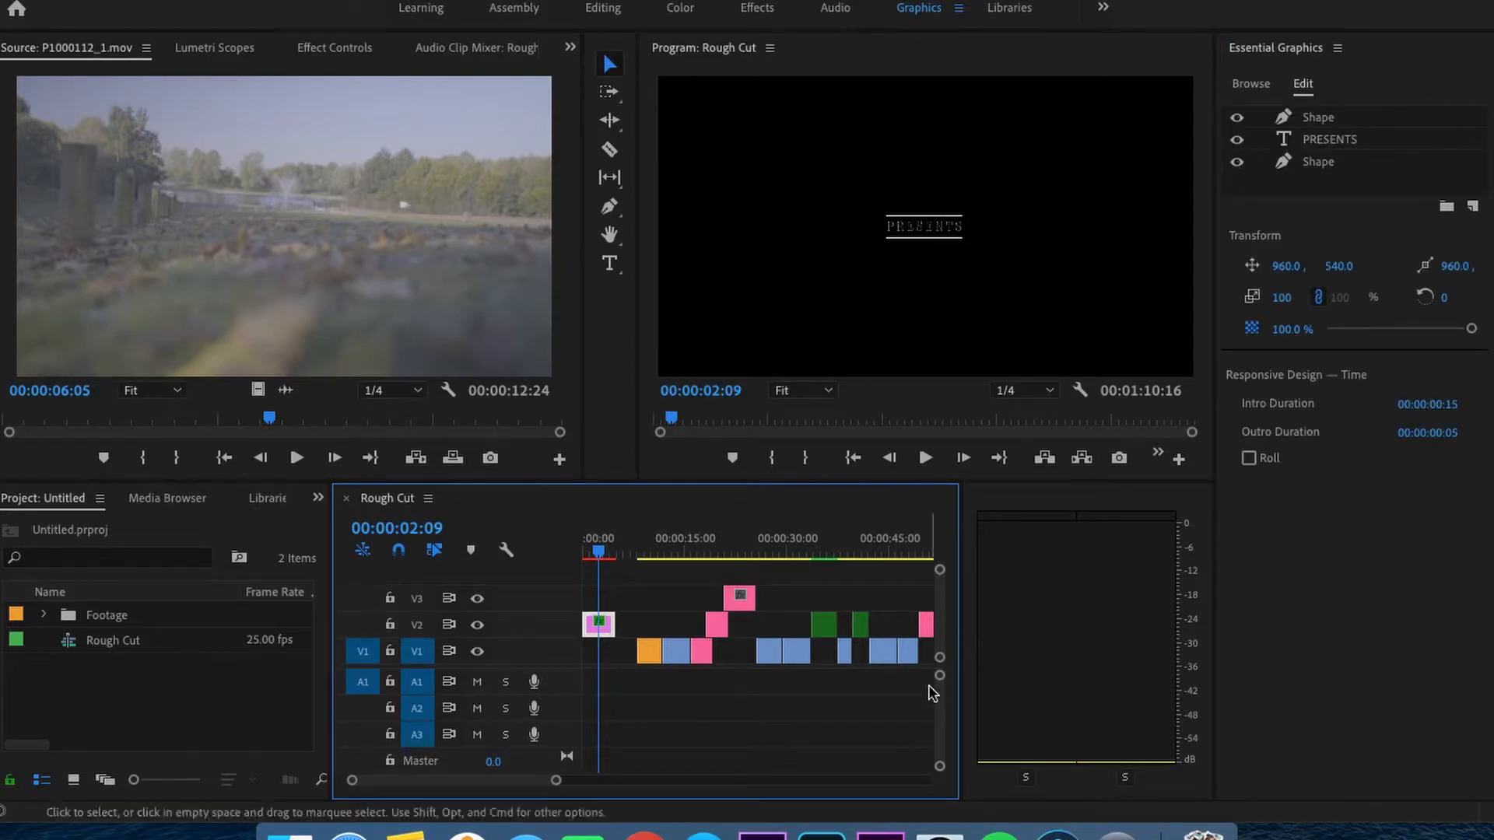
left_click(1316, 120)
left_click(1320, 152)
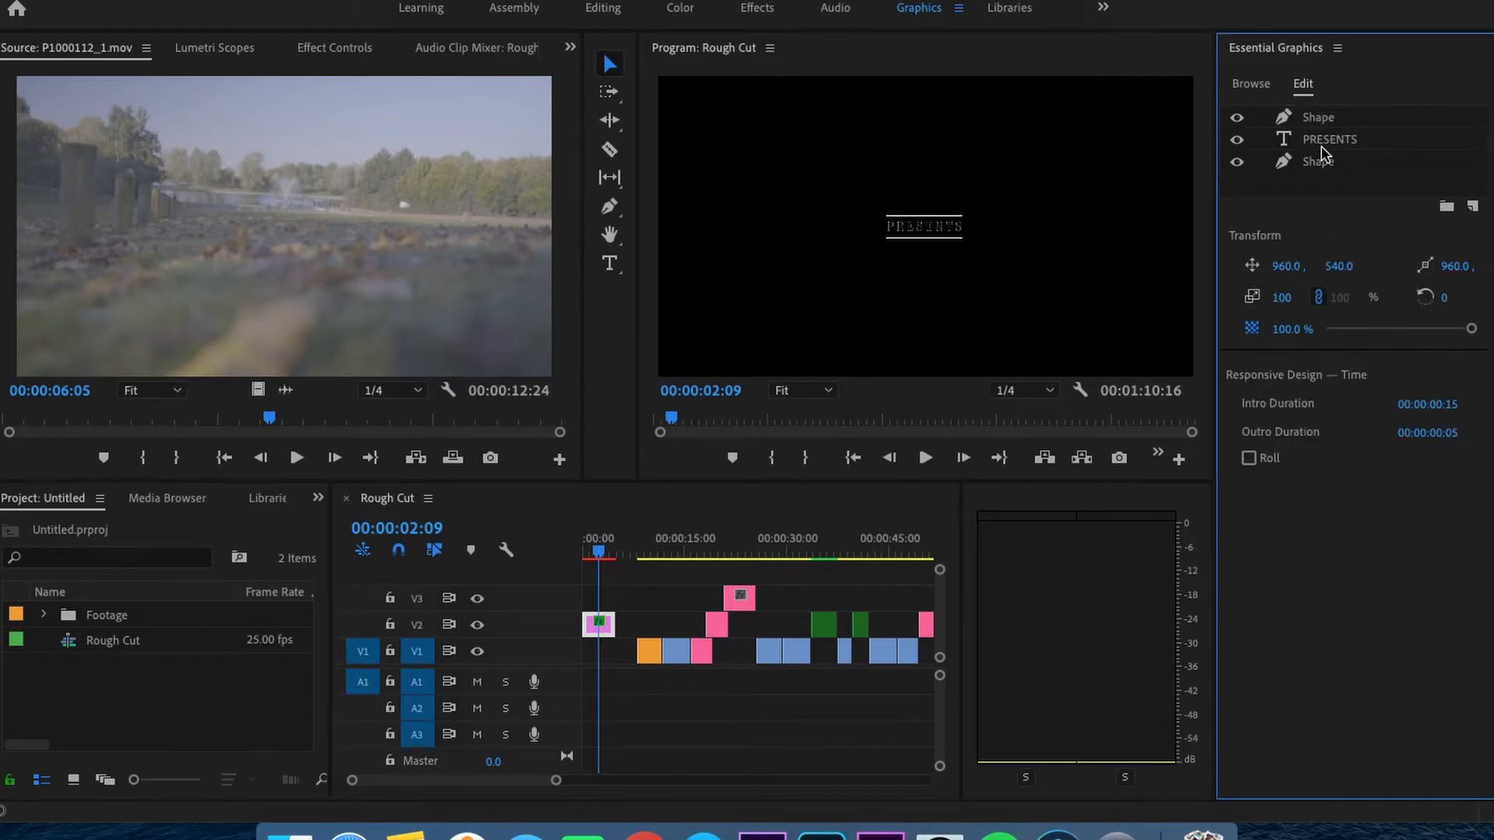
left_click(1291, 140)
double_click(1285, 144)
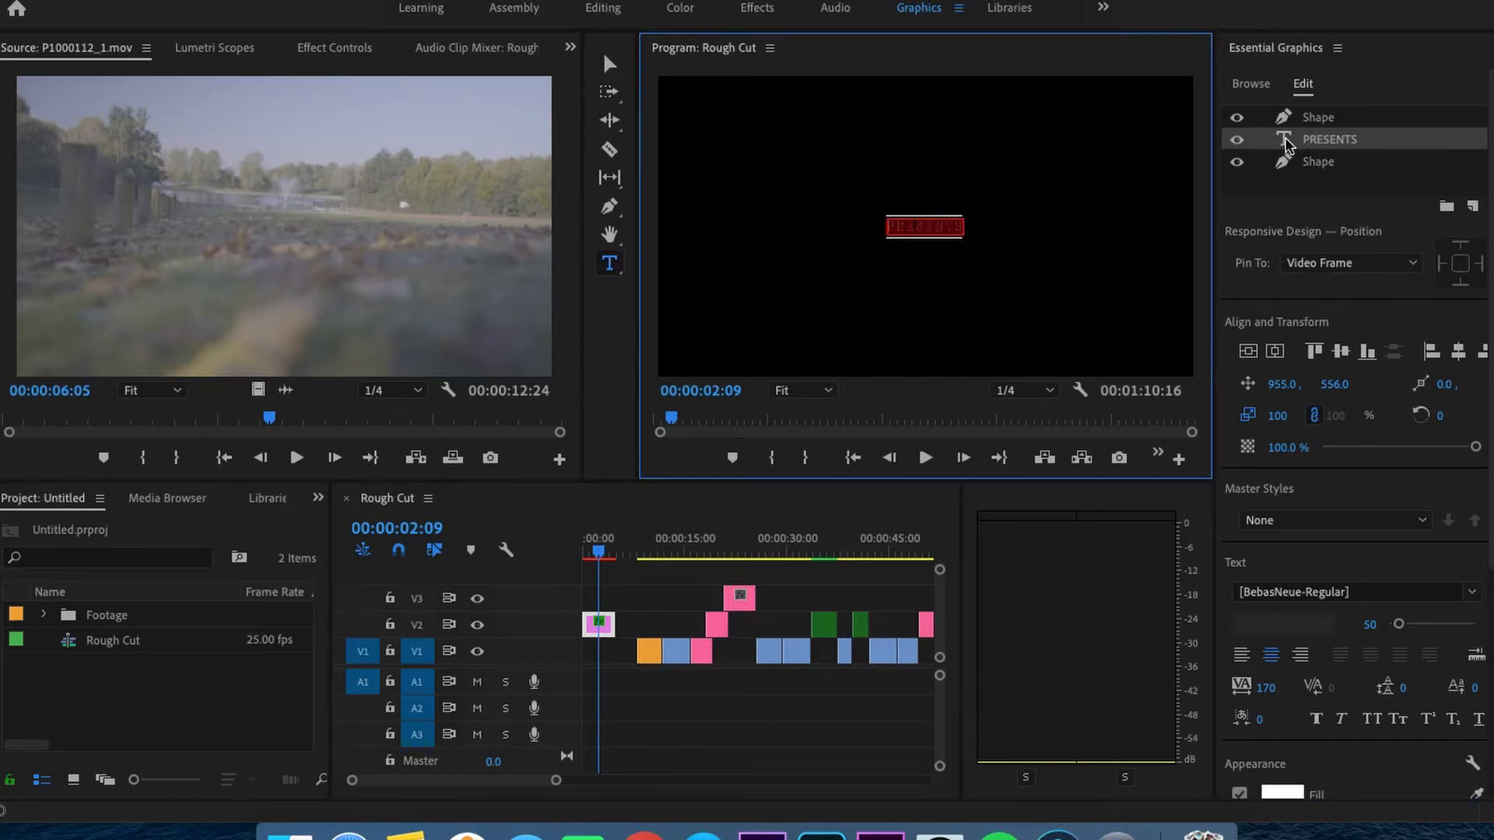
type("Lak")
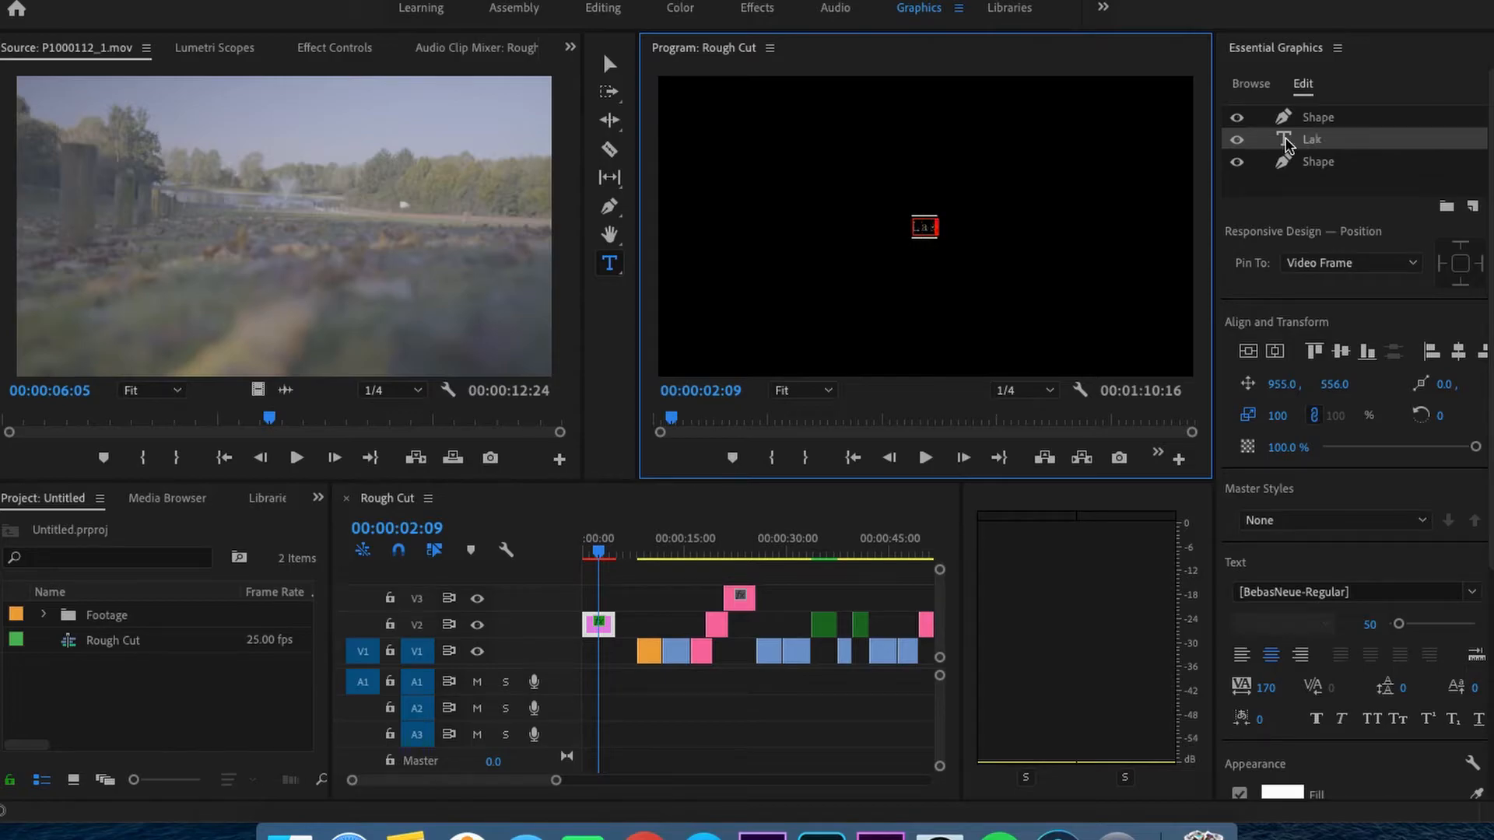
type("eside Doncaster")
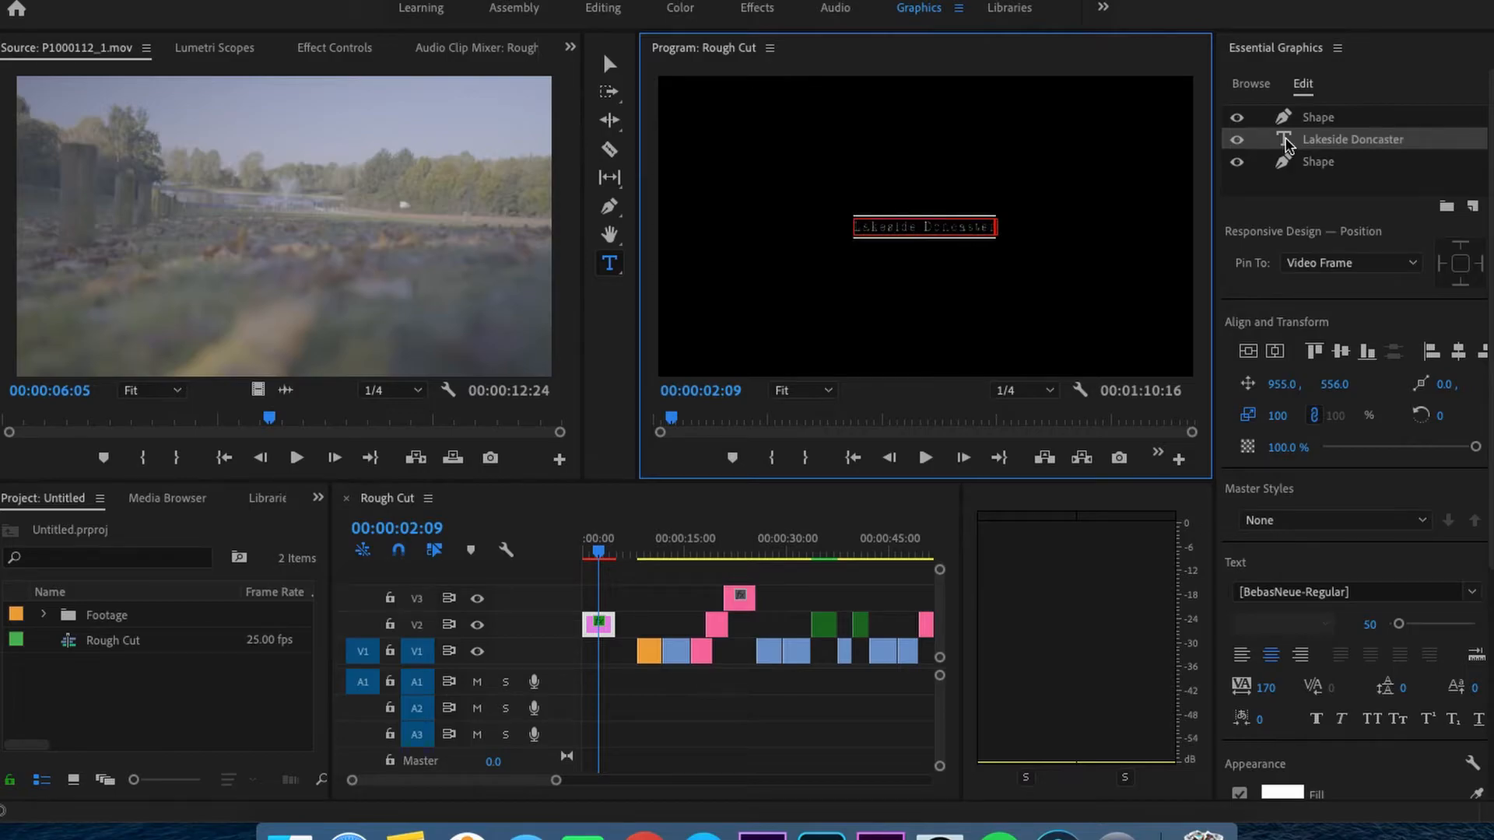
key("super+a")
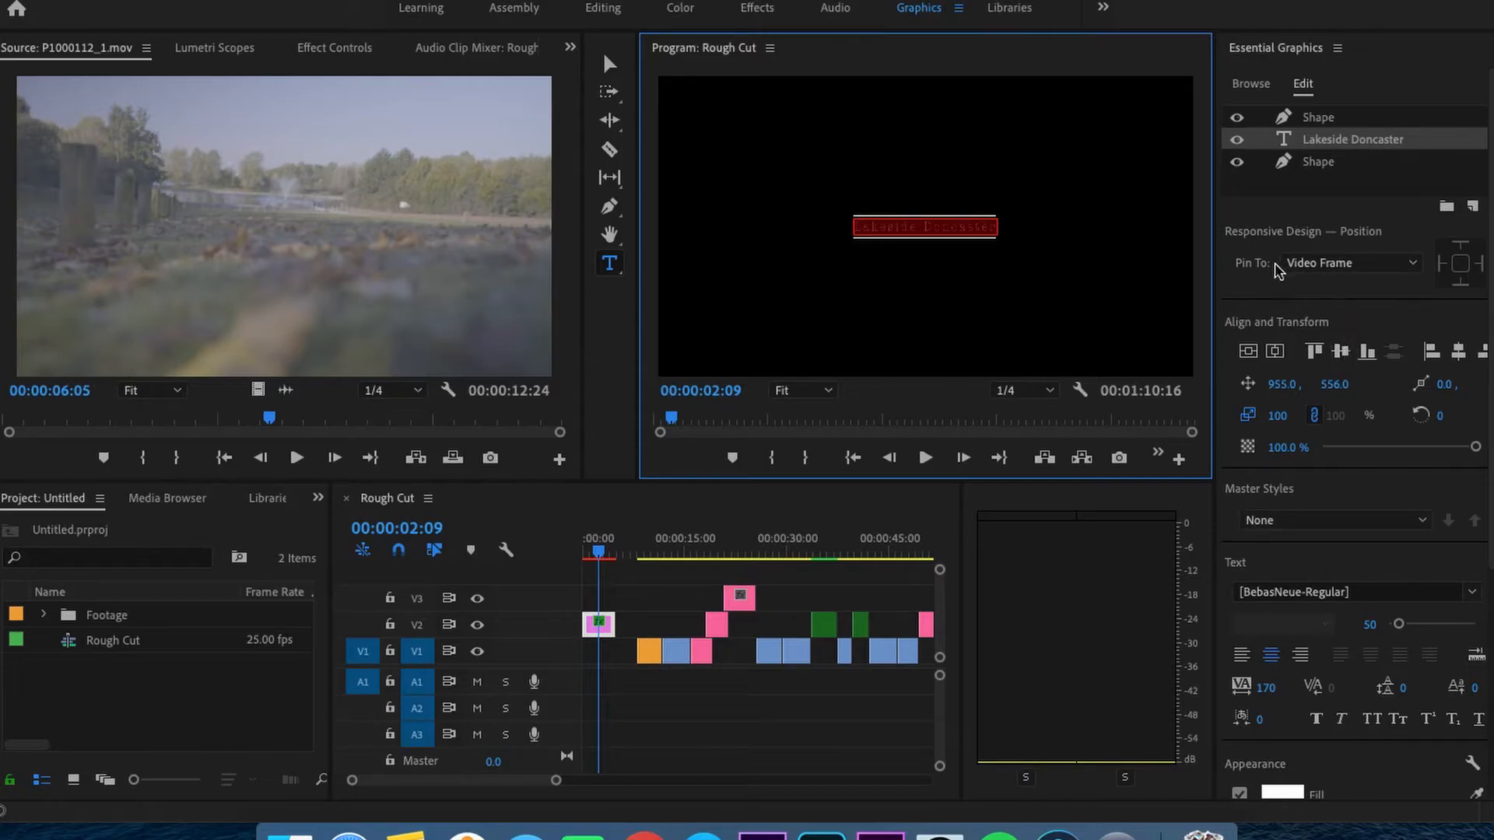
- Set the title text's font to Helvetica Regular and leave text editing with the Selection tool
scroll(1298, 482, "down", 2)
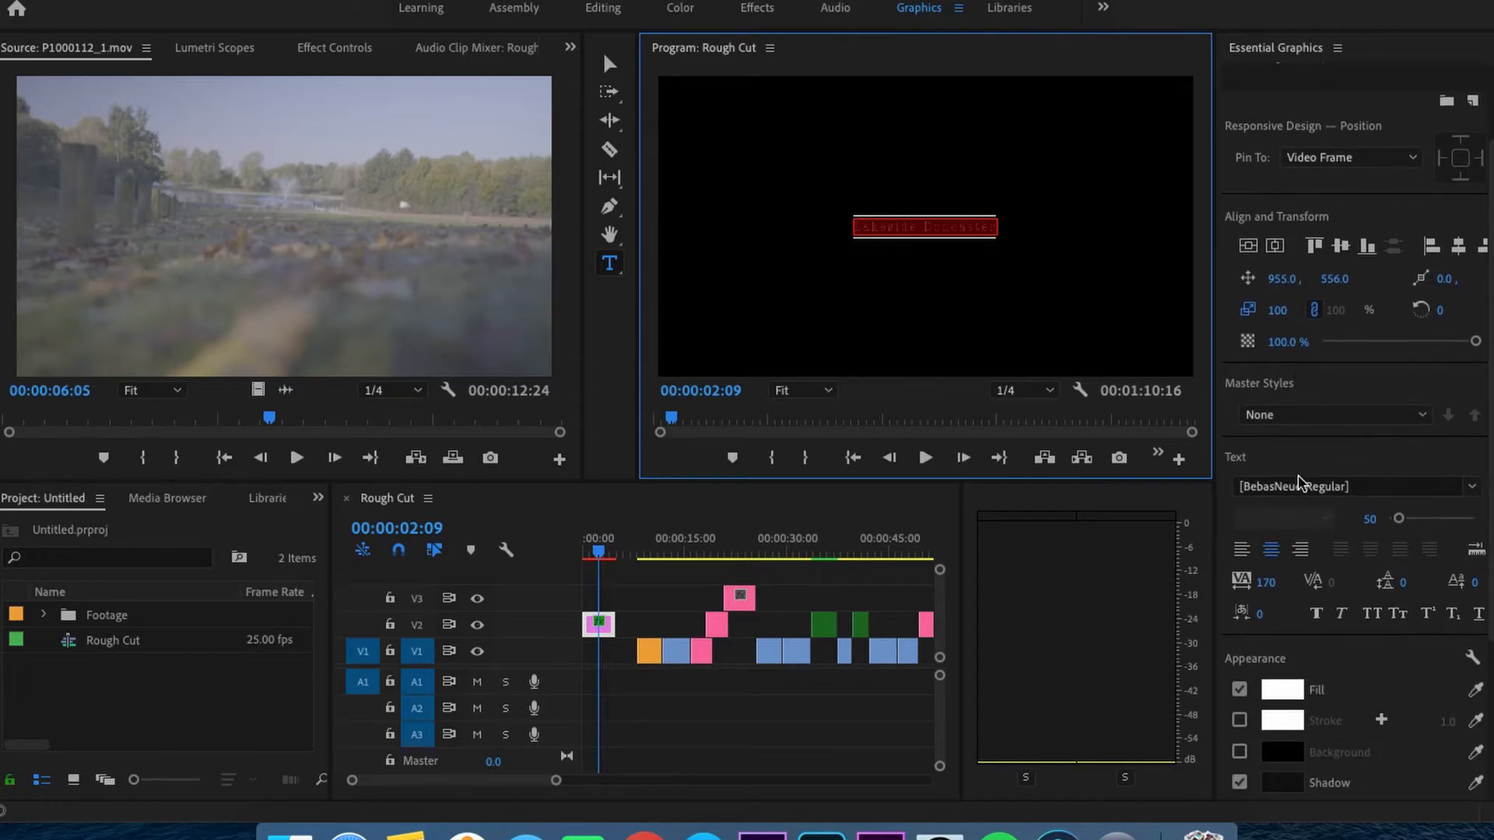
left_click(1471, 489)
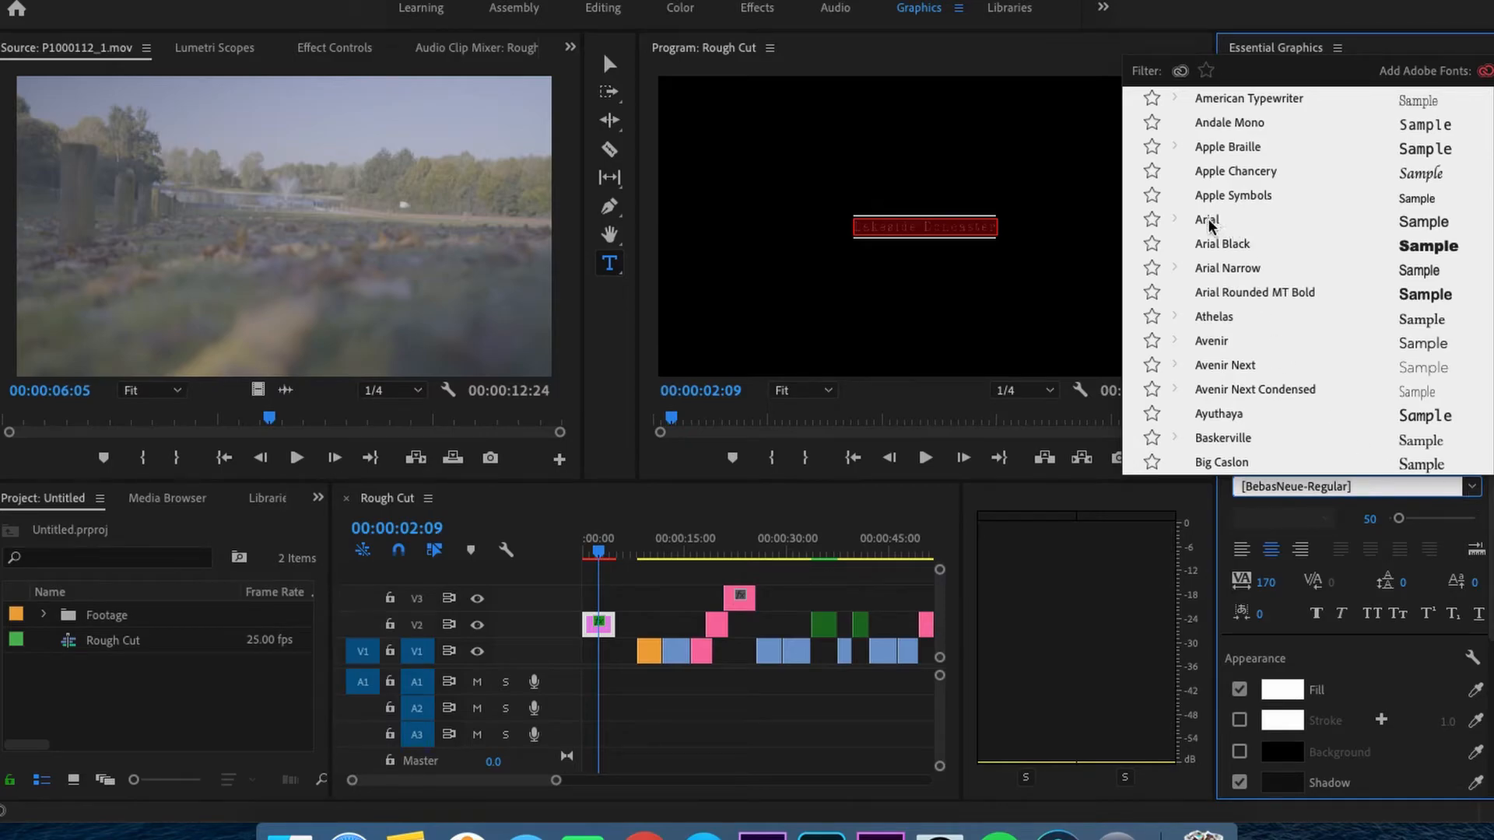
scroll(1251, 320, "down", 7)
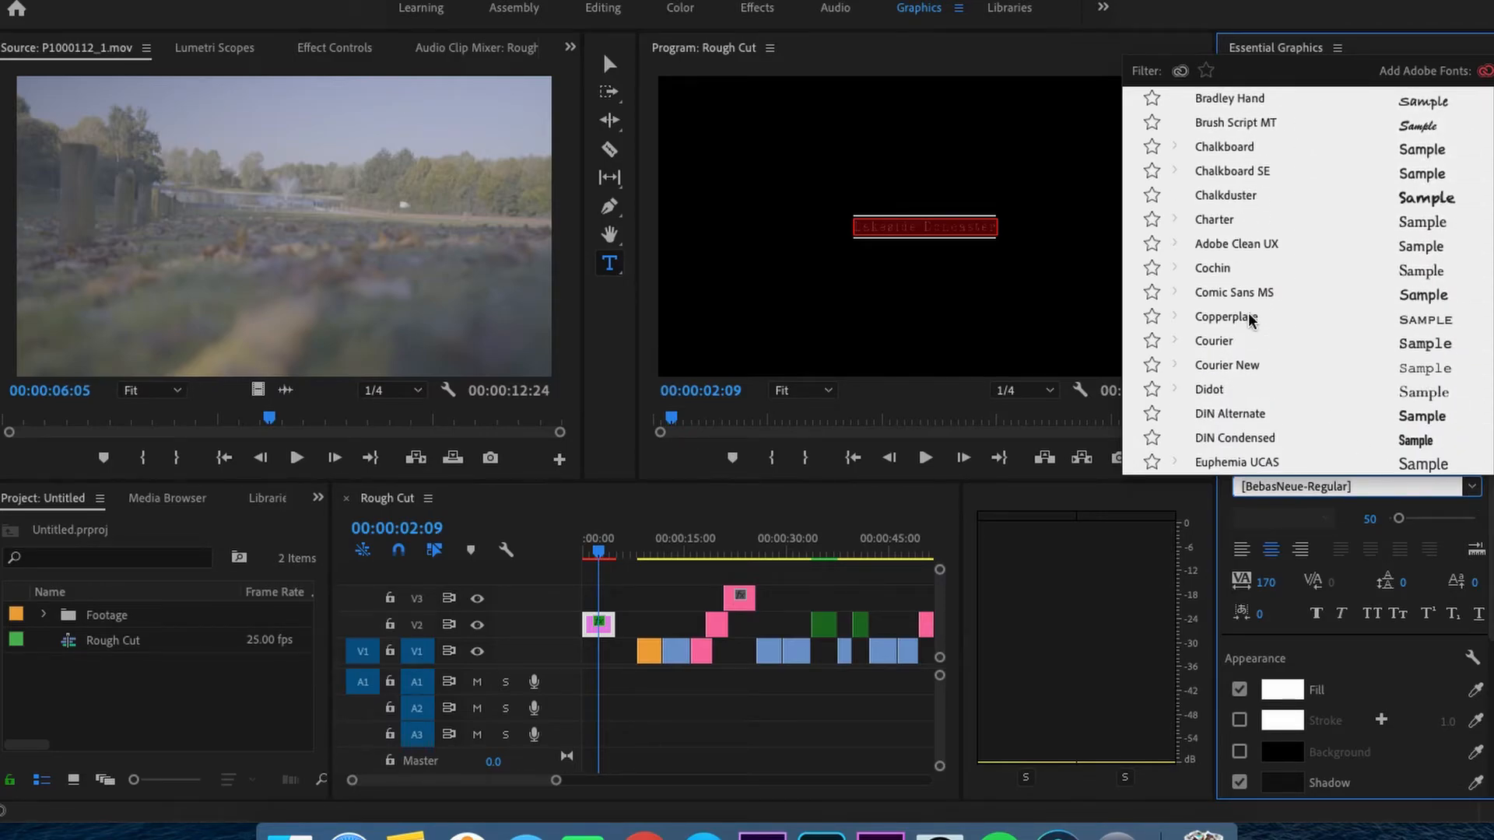
type("hel")
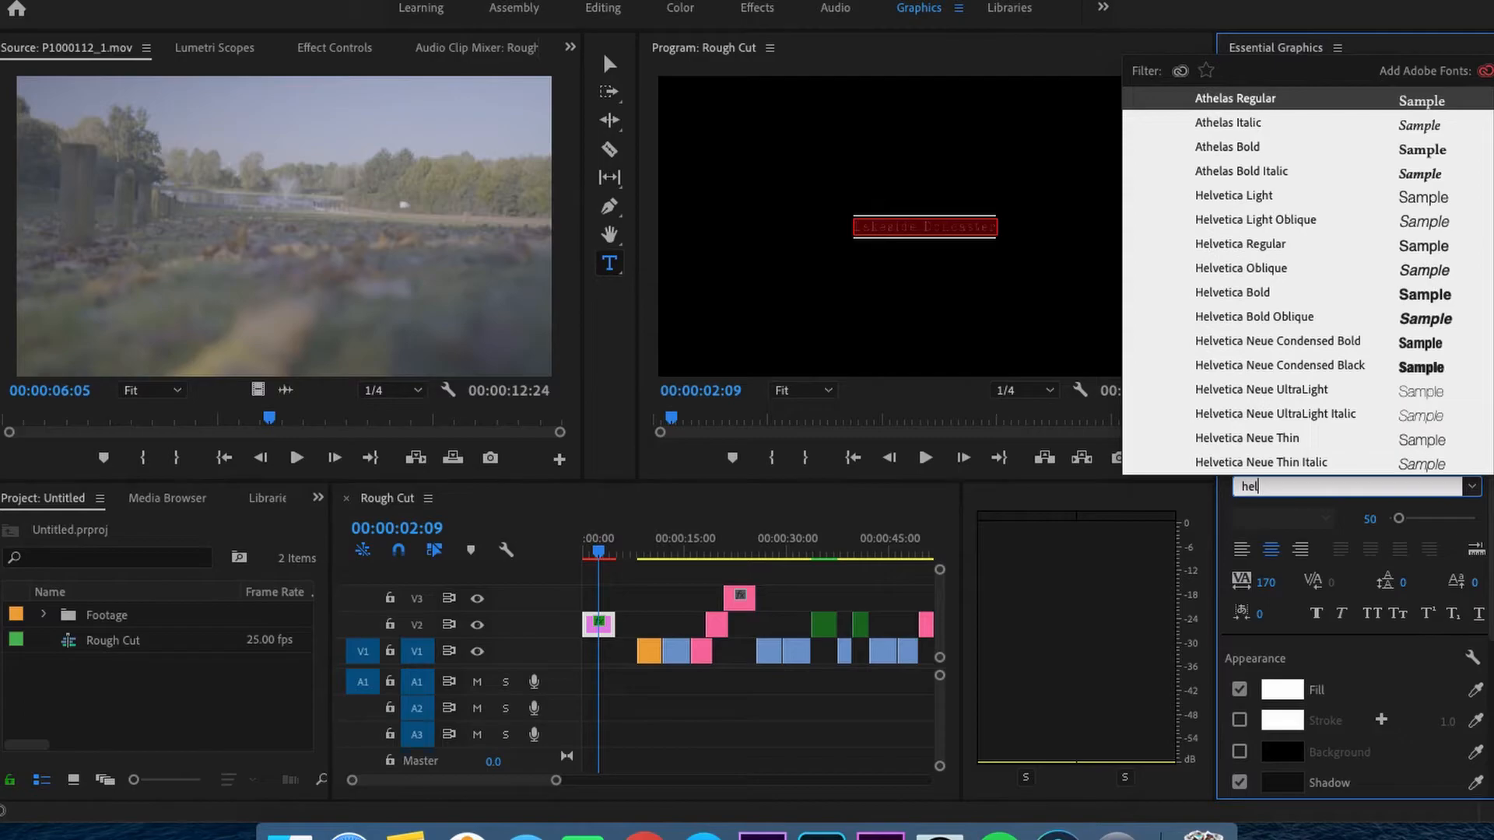
left_click(1243, 244)
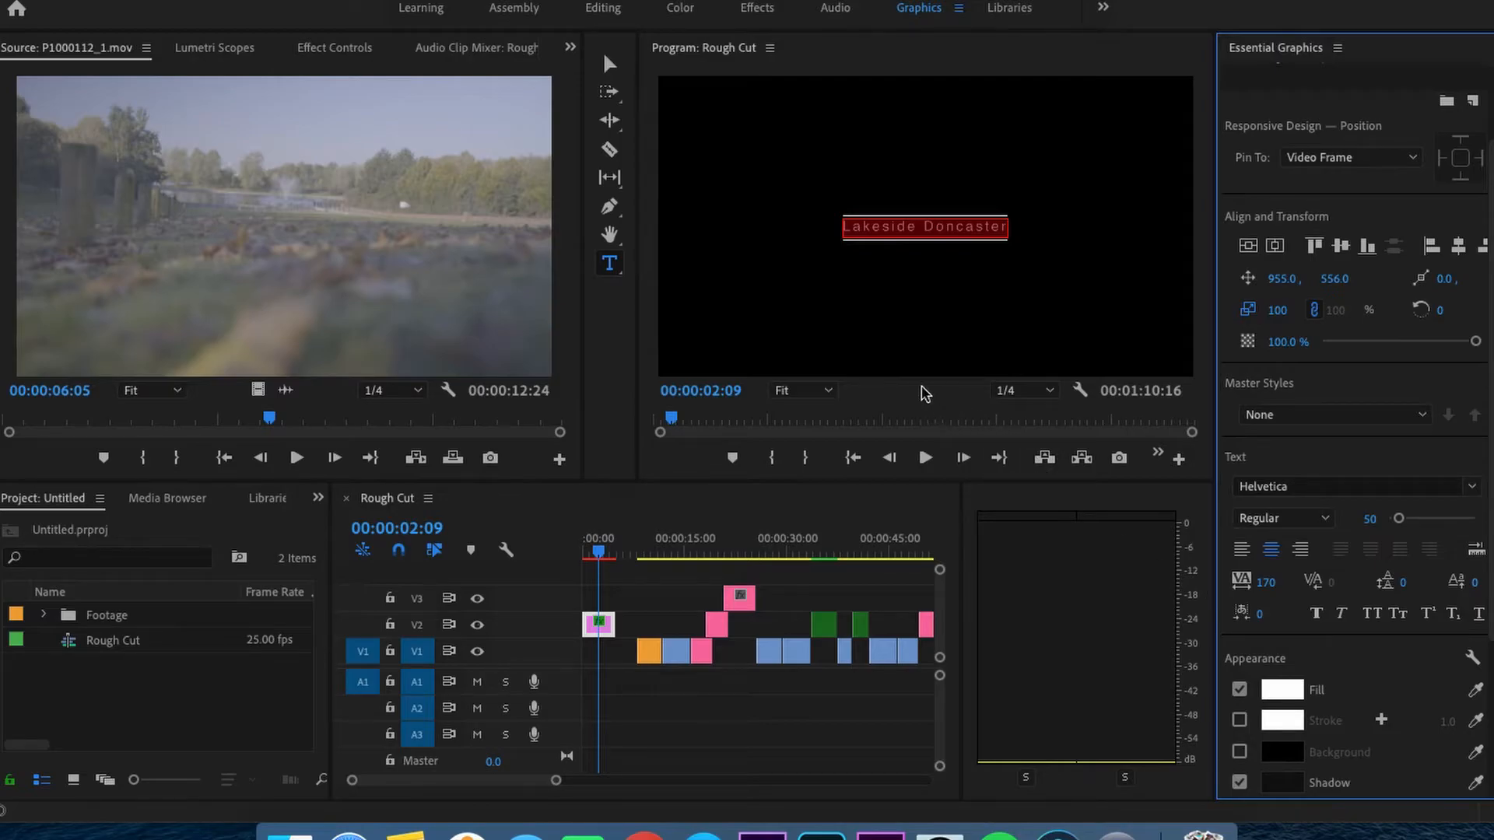
left_click(599, 550)
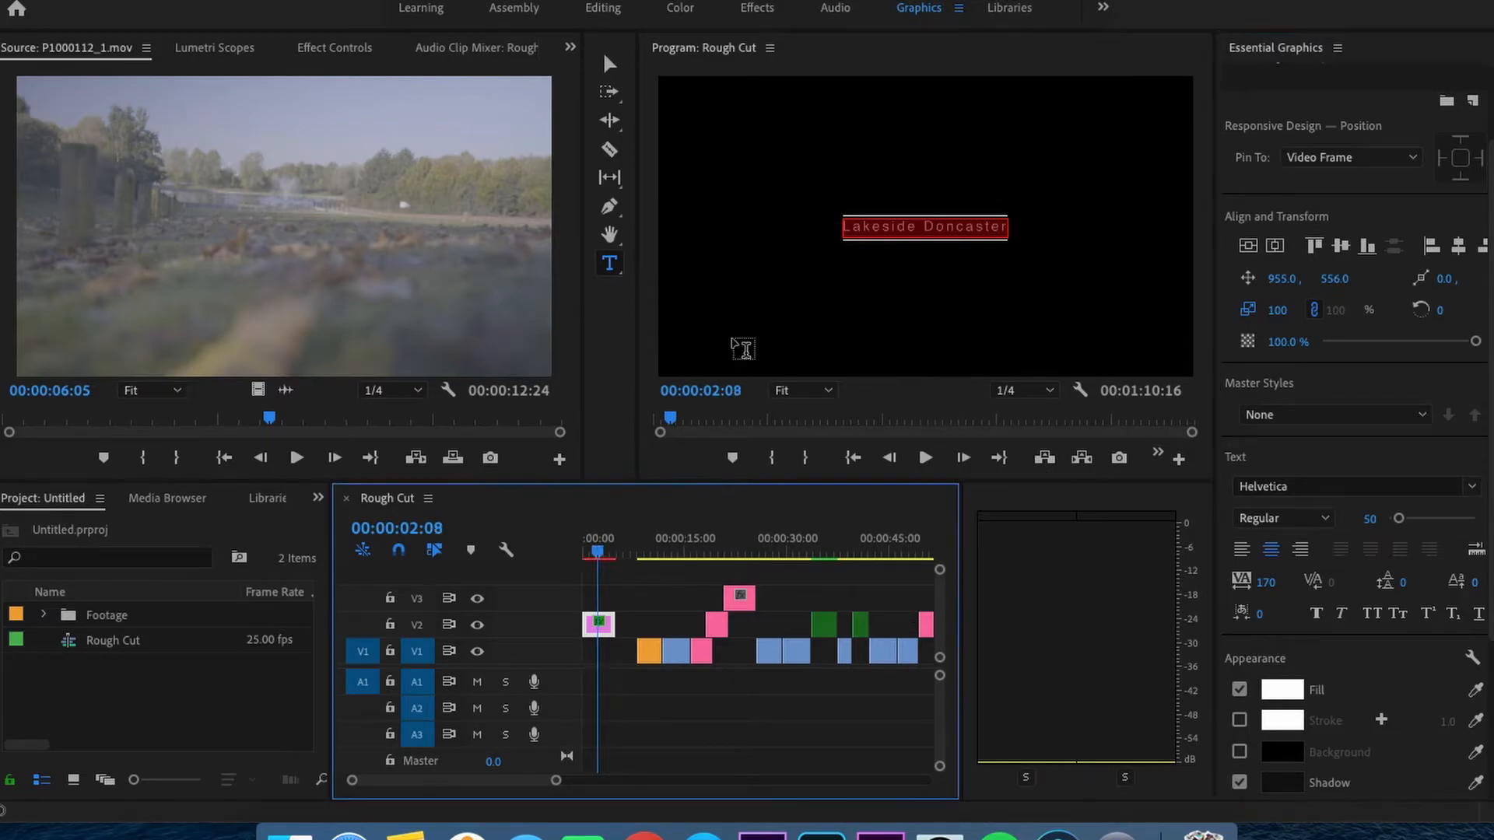
left_click(608, 65)
left_click(832, 300)
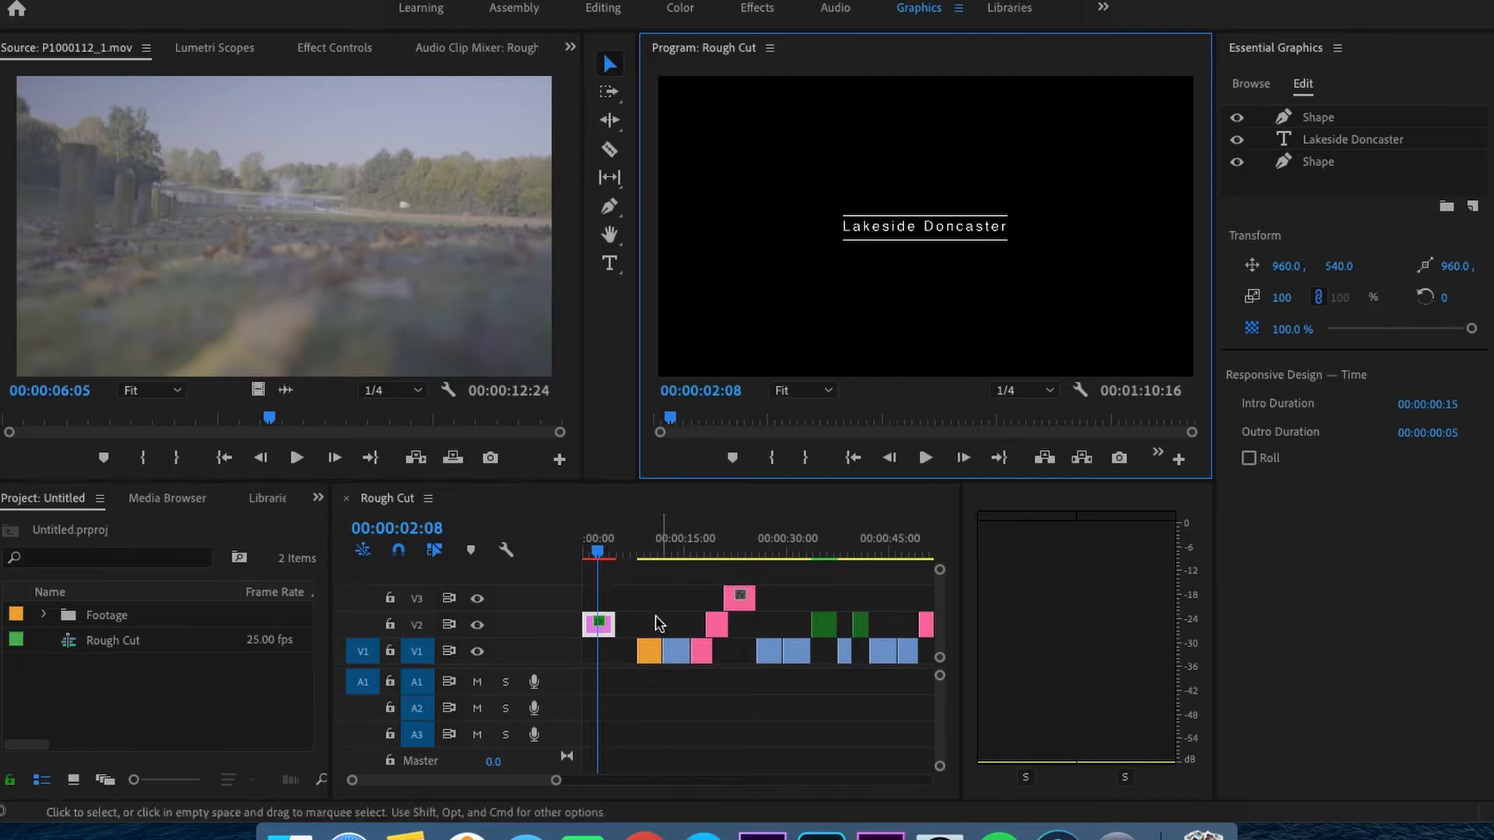
- Copy the Lakeside Doncaster title clip and paste it at the sequence start onto track V3, targeting V3 instead of V1
left_click(596, 627)
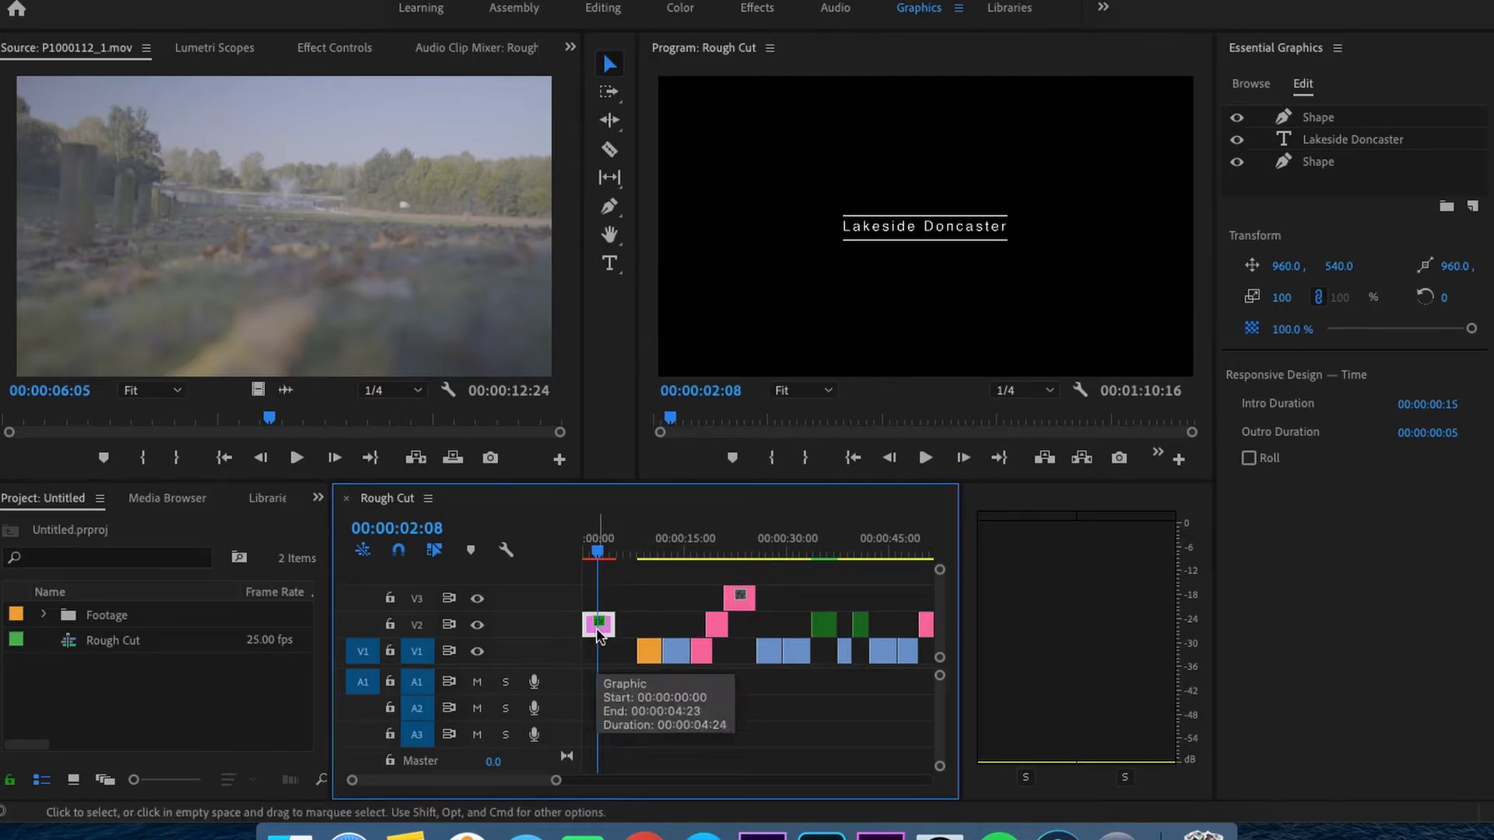
right_click(596, 627)
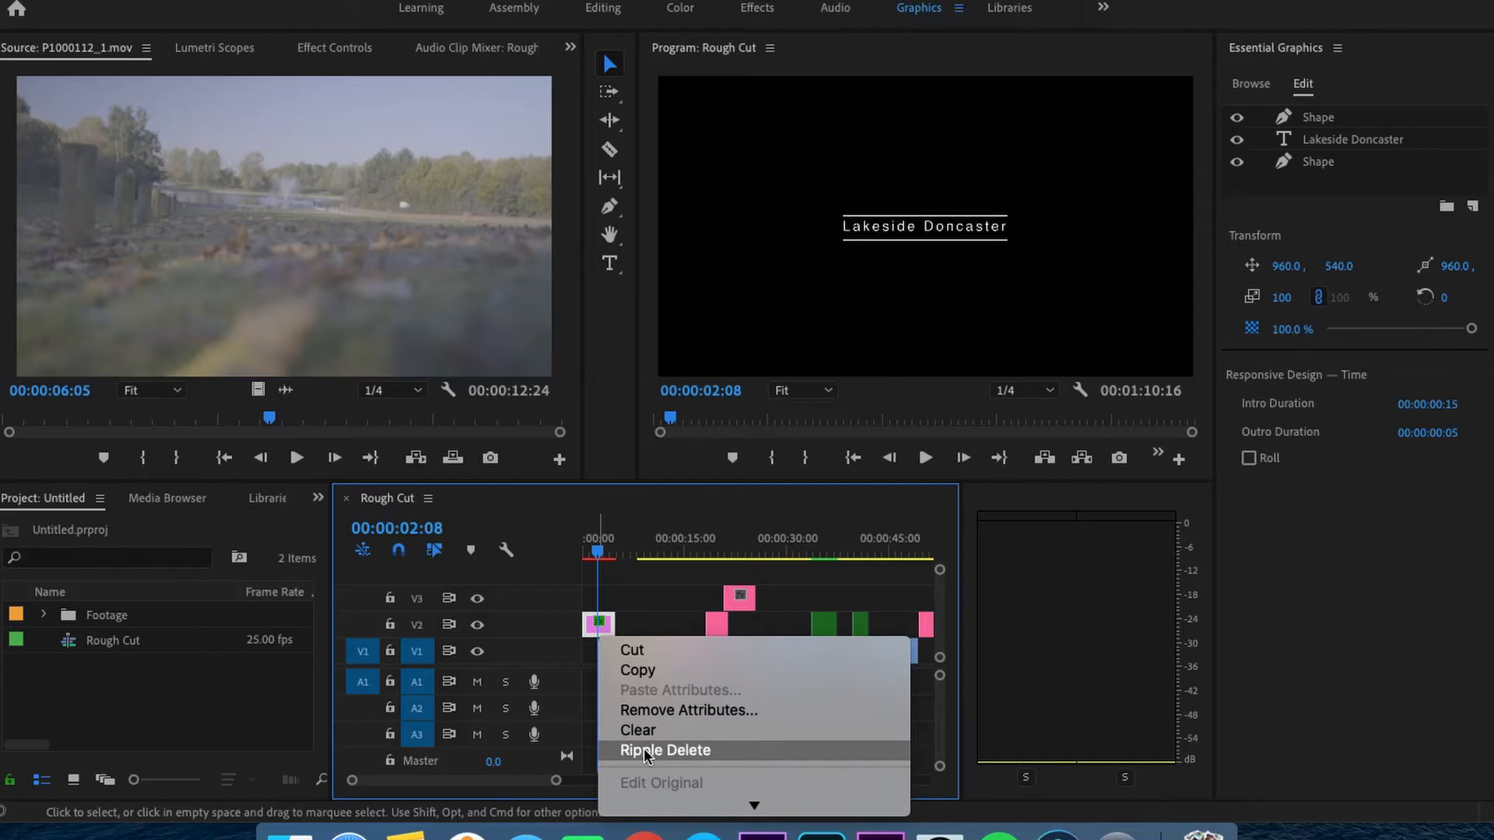
mouse_move(660, 805)
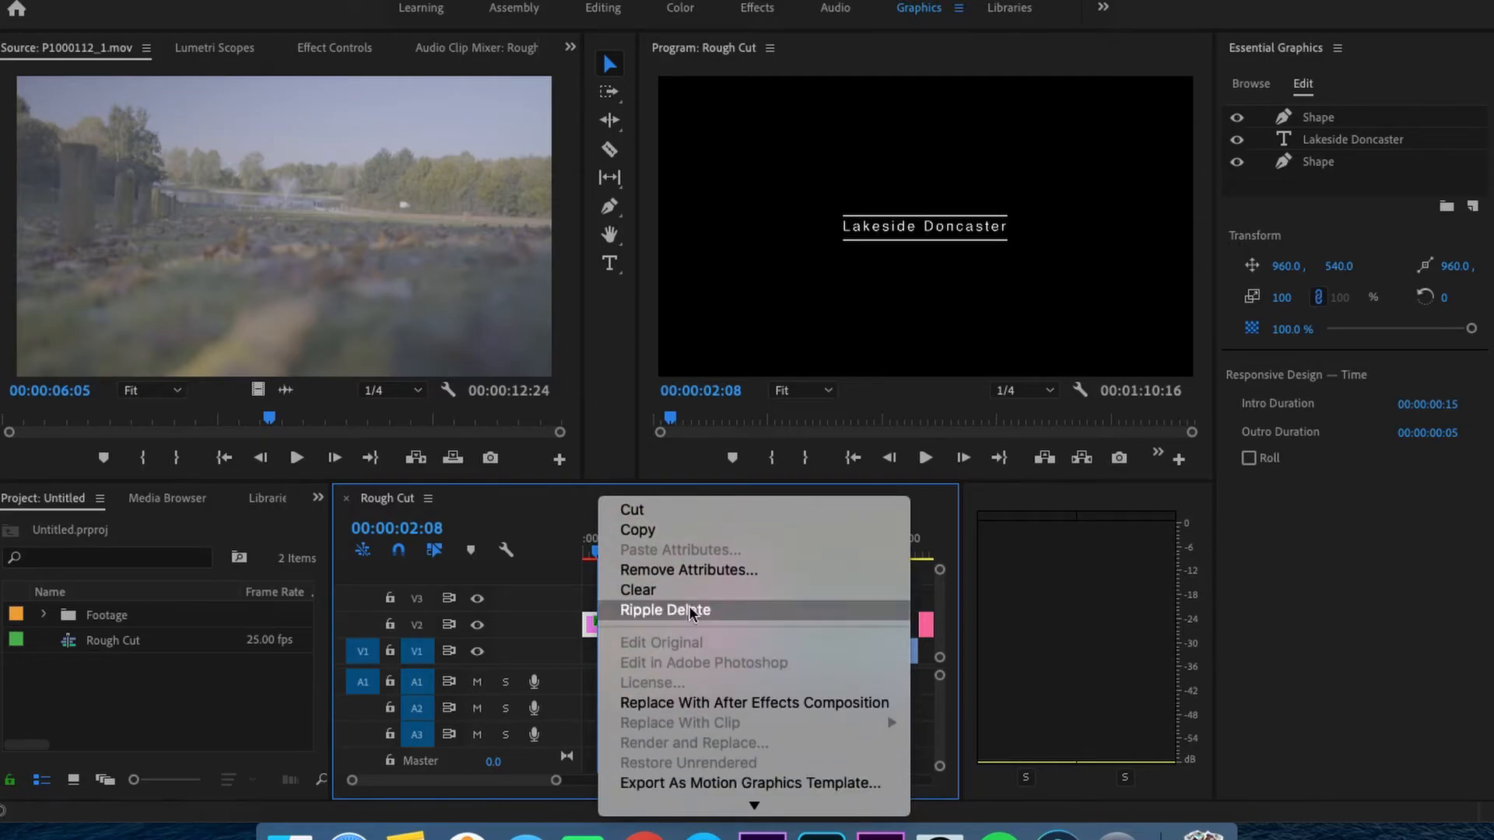
left_click(658, 533)
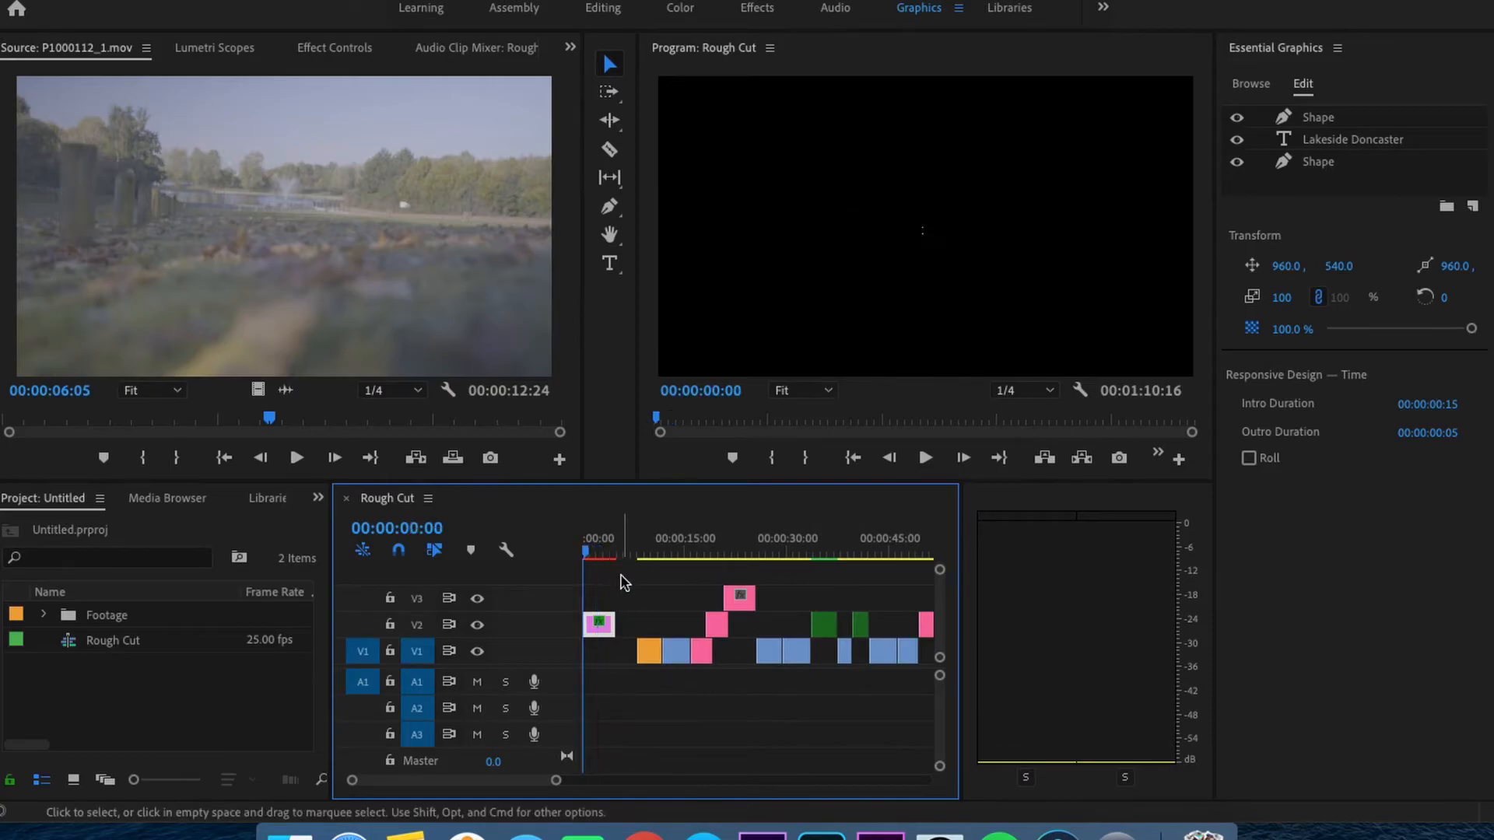
key("Down")
key("Home")
left_click(416, 651)
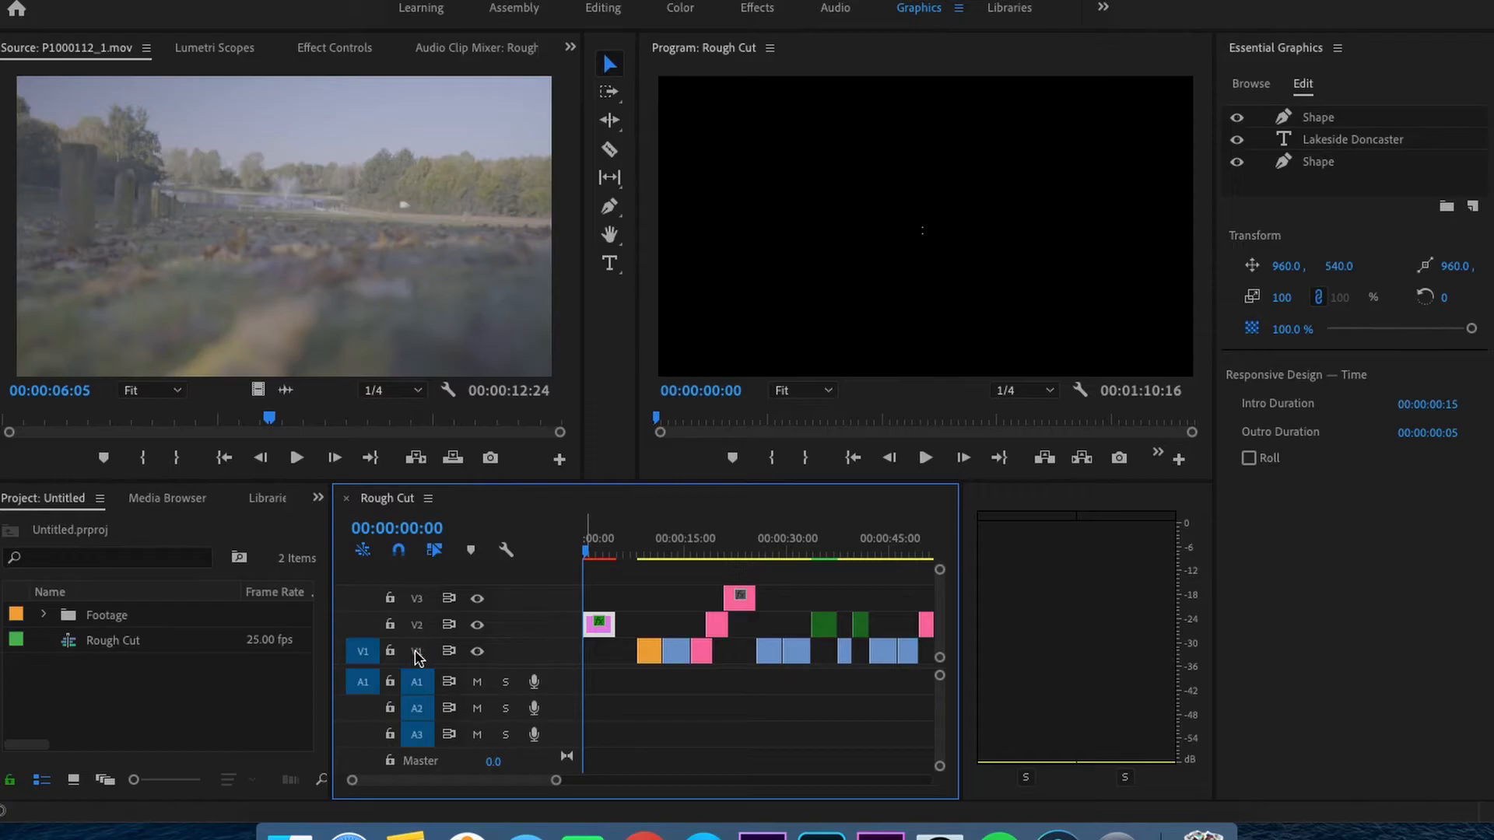
left_click(416, 598)
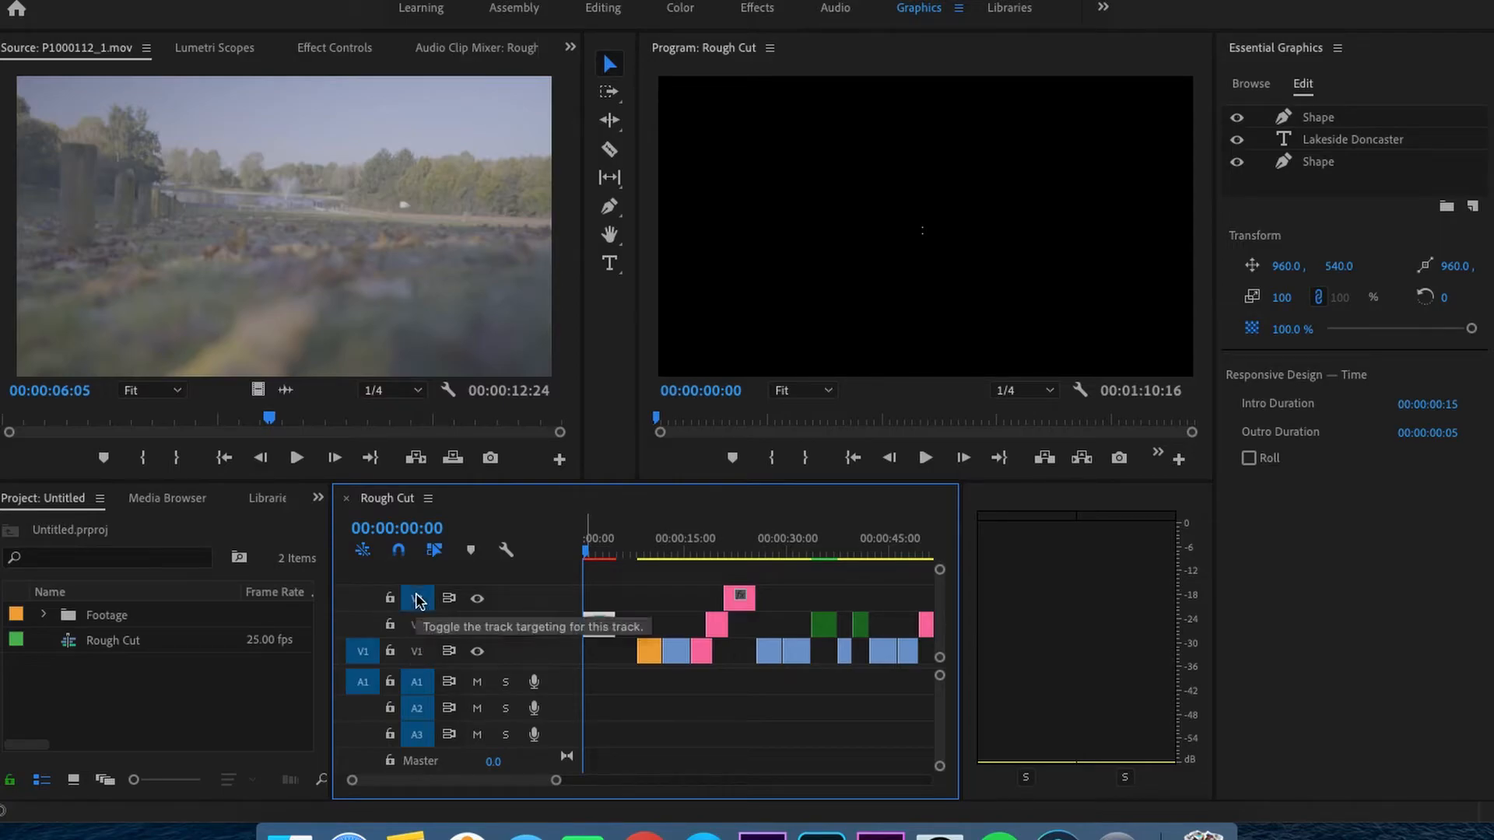
key("super+v")
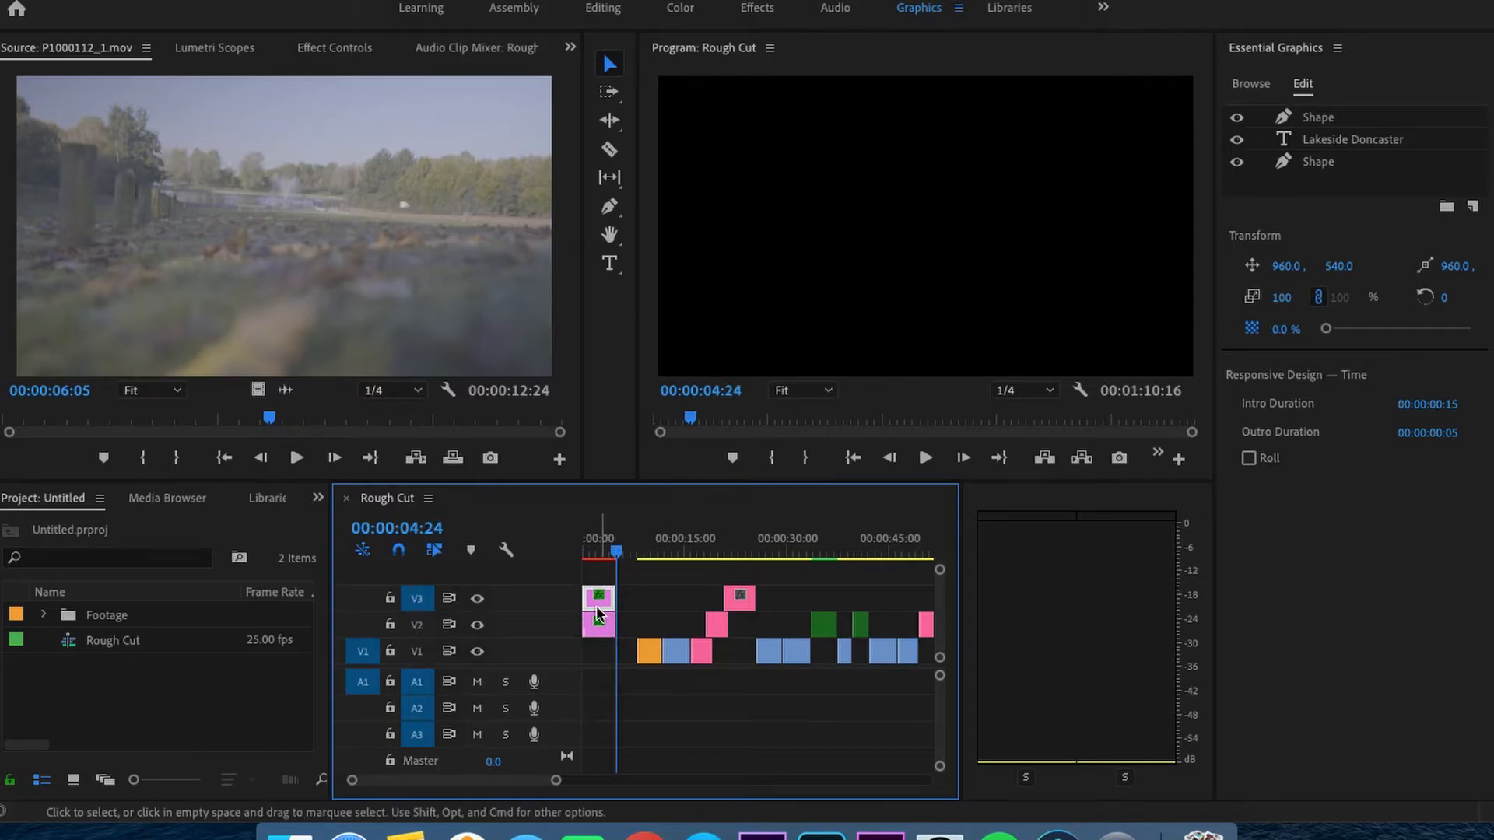
- Move the duplicated title on V3 below the original at Y position 689 and scale it to 66
left_click_drag(617, 553, 597, 552)
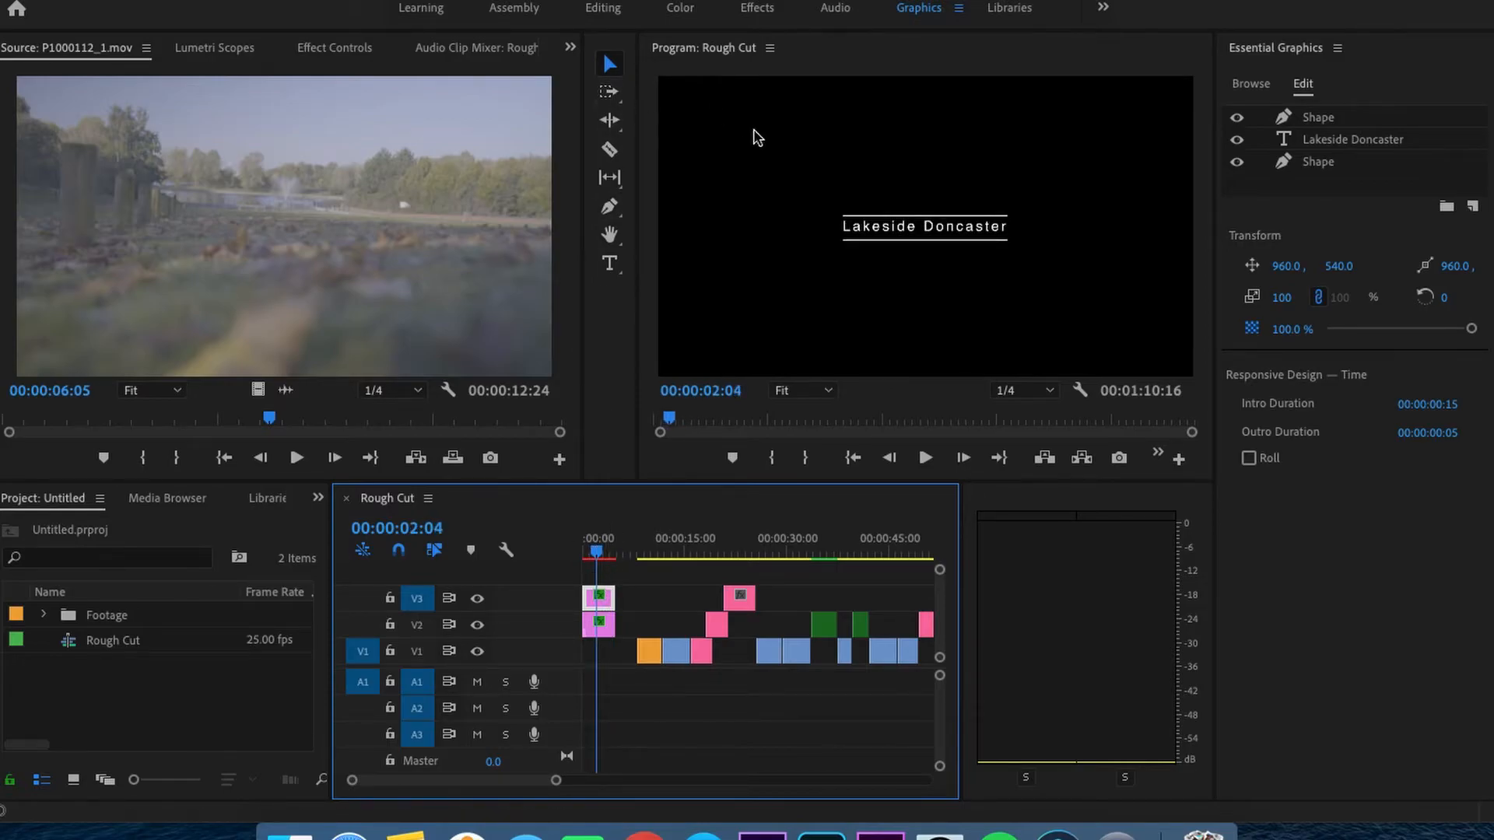
key("Down")
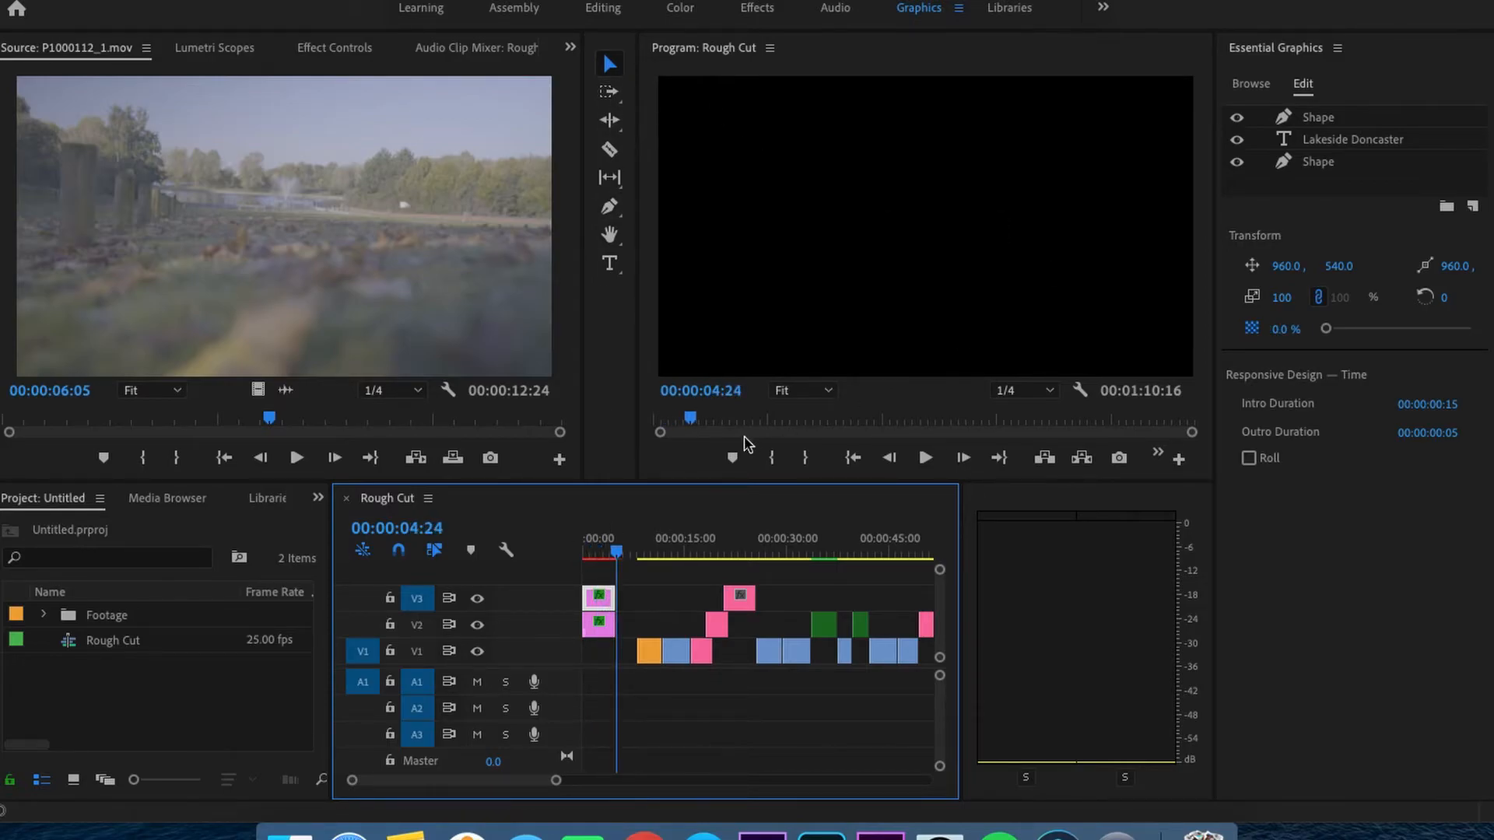
left_click_drag(616, 552, 598, 557)
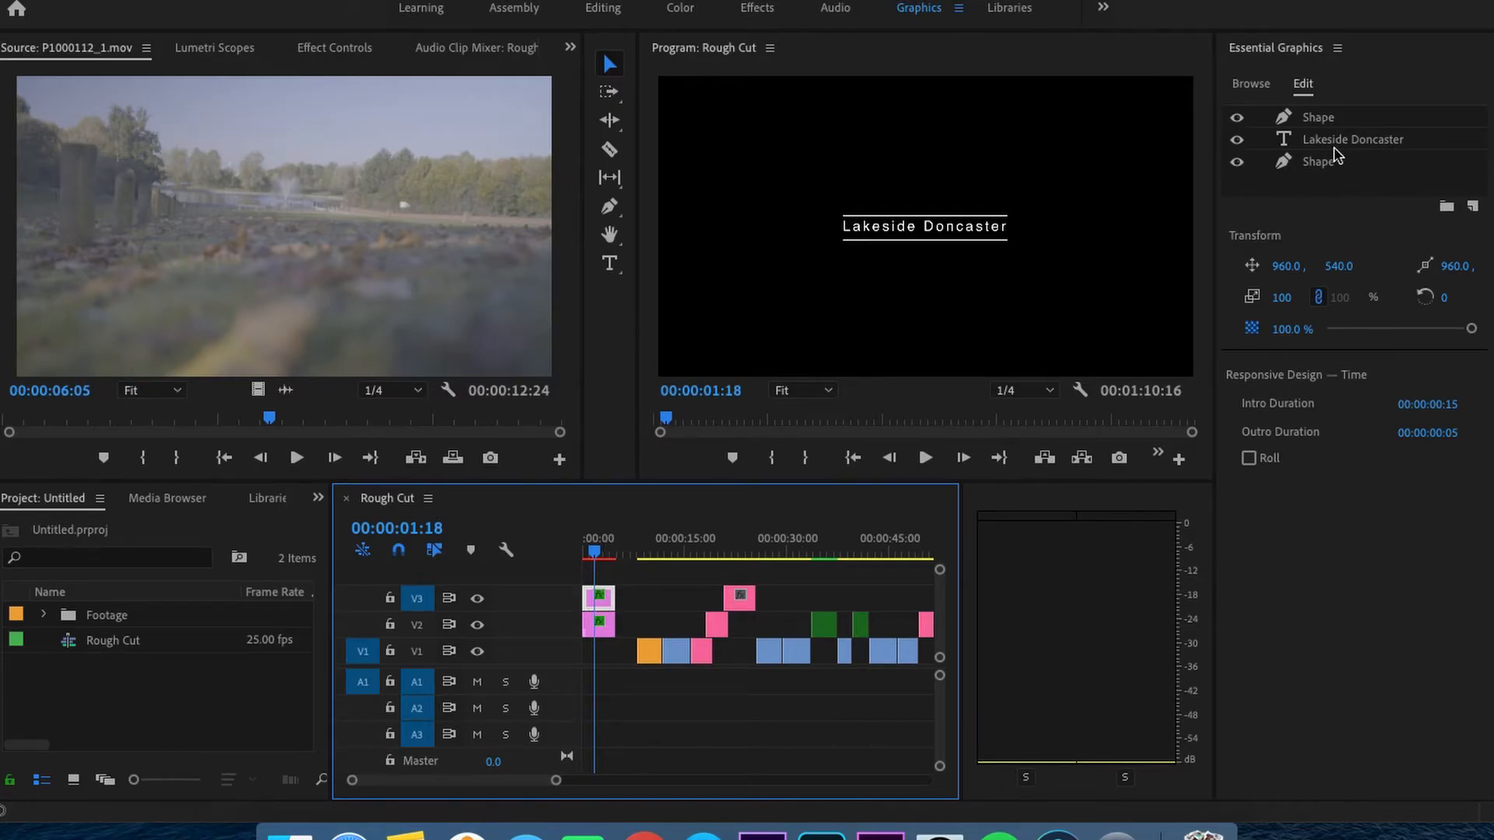
left_click(1305, 160)
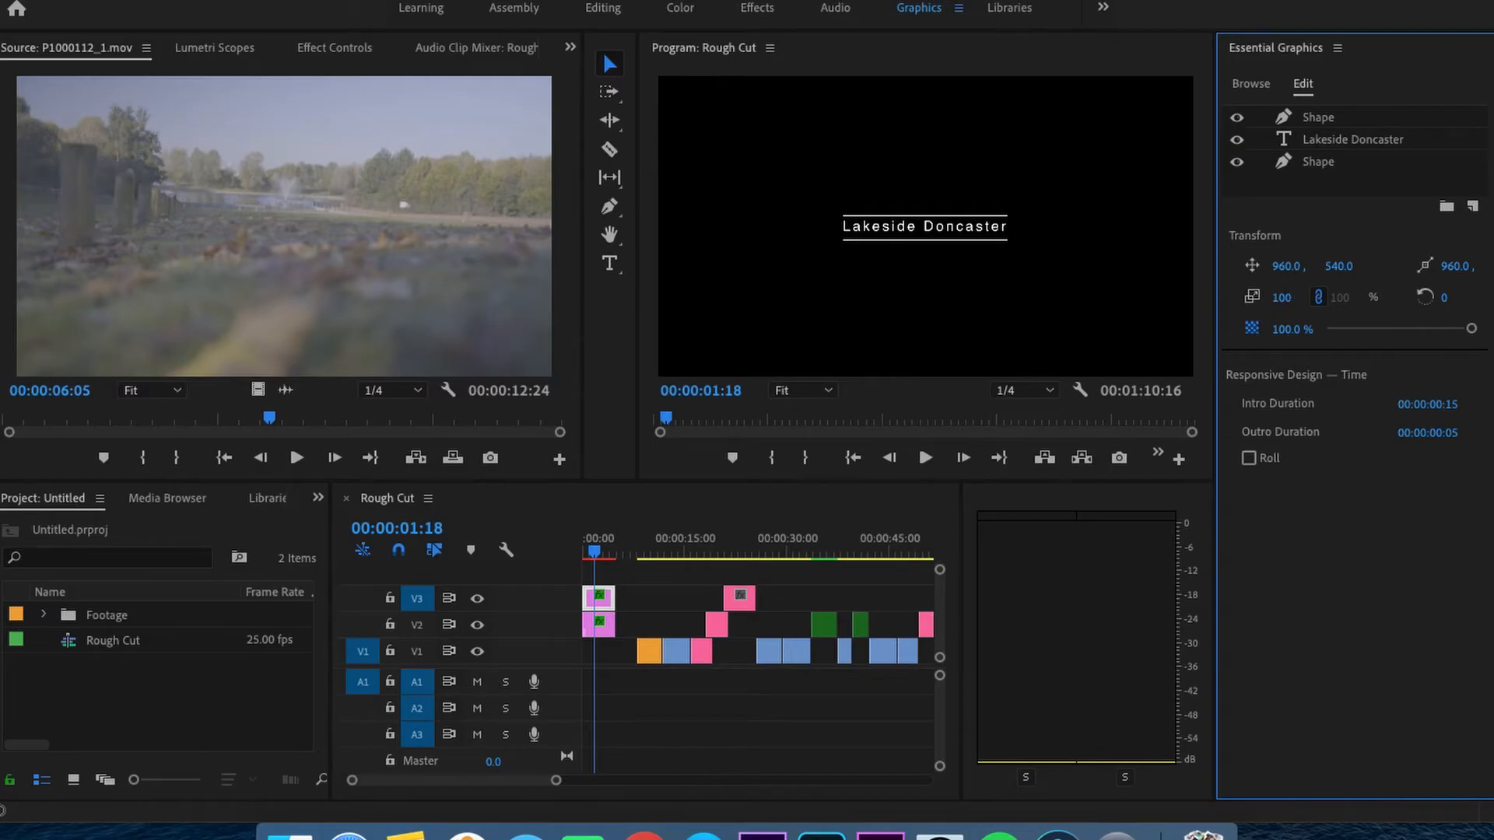
left_click_drag(1285, 266, 1454, 266)
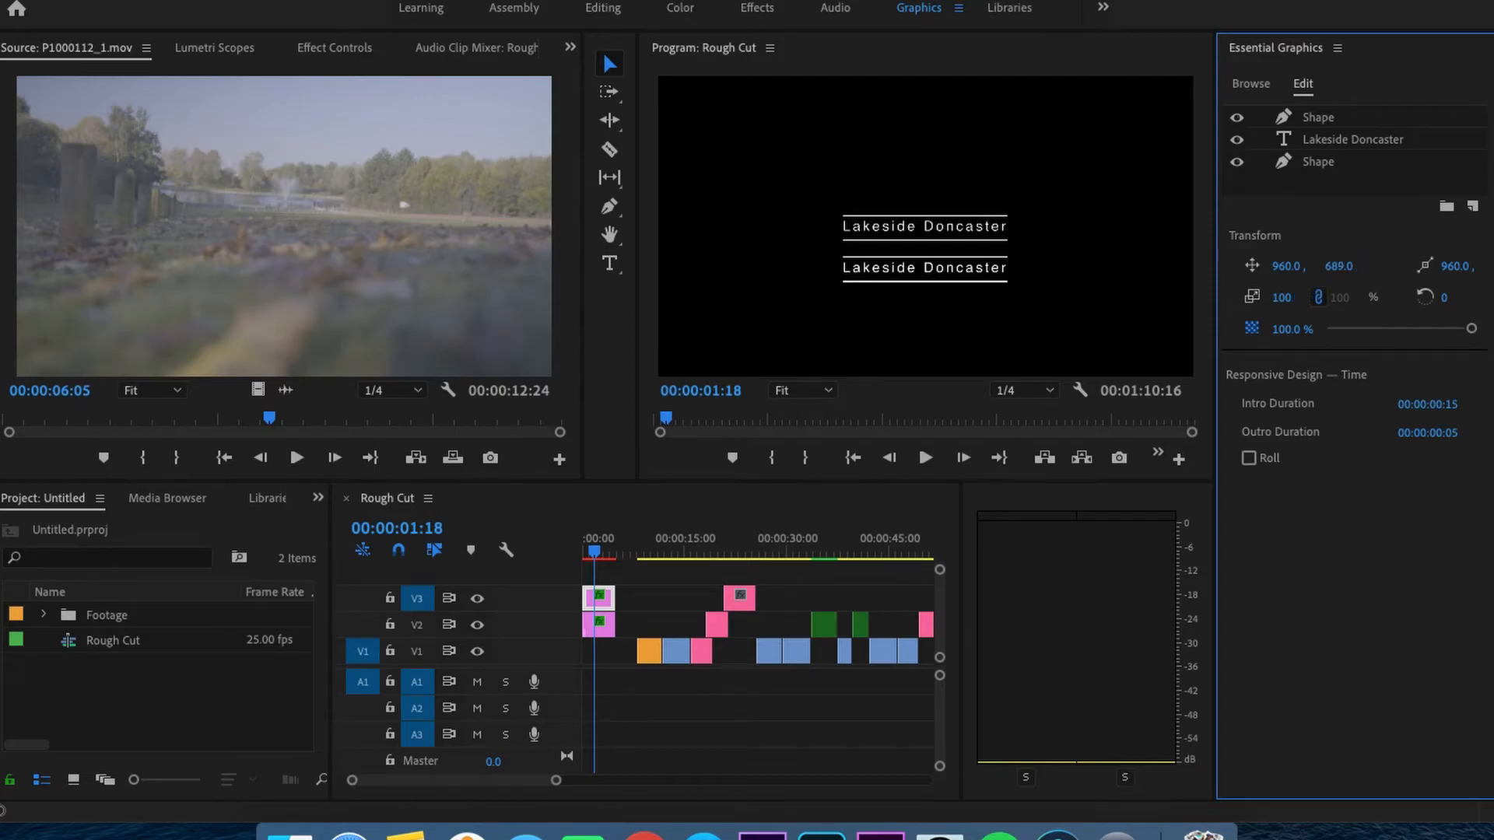
left_click_drag(1276, 298, 1254, 298)
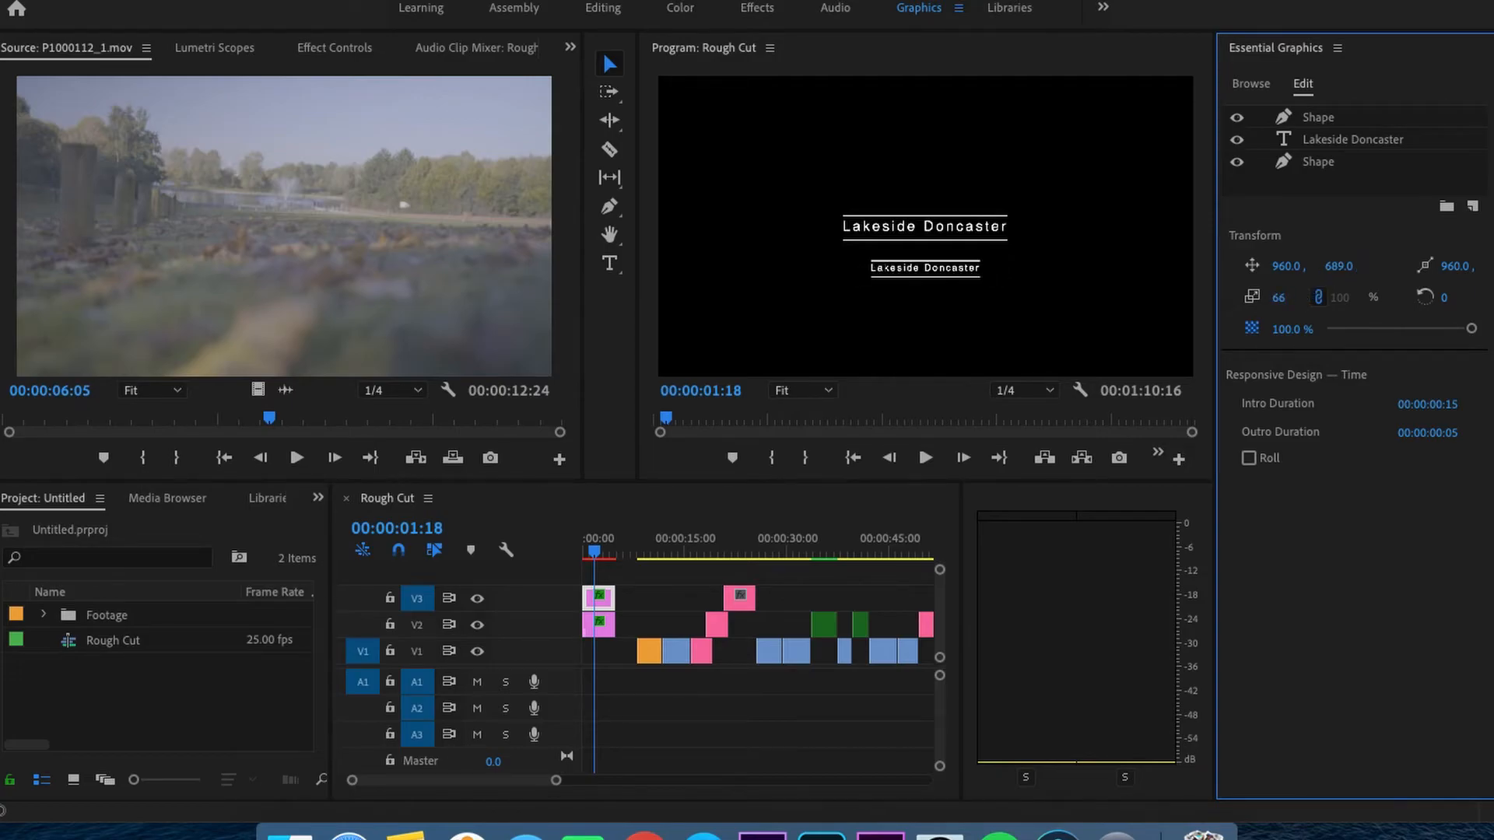
- Replace the duplicated title's text with "Panasonic S1 - VLog -"
left_click(1285, 141)
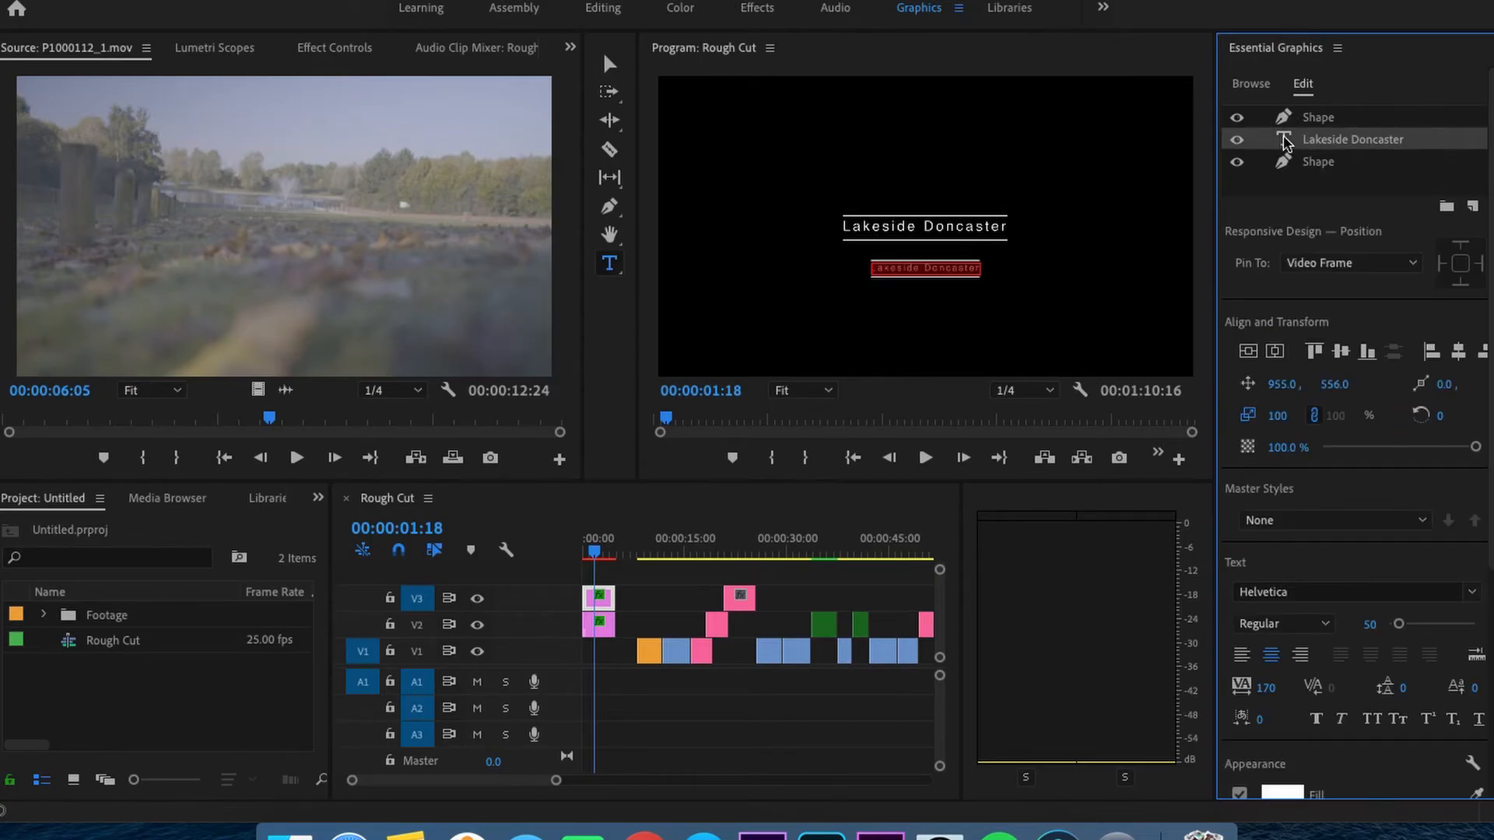
type("P")
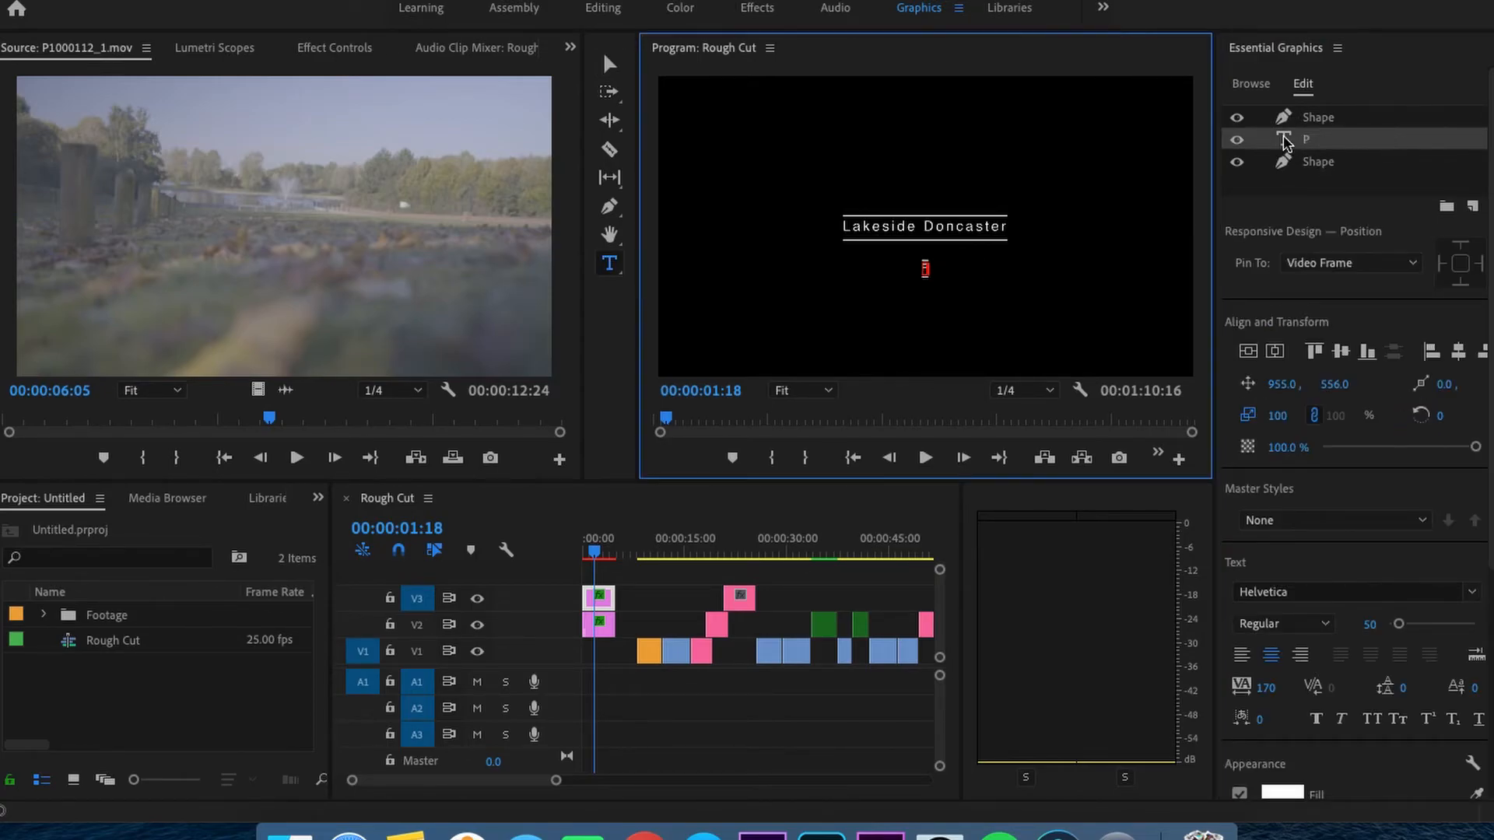
type("anasonic")
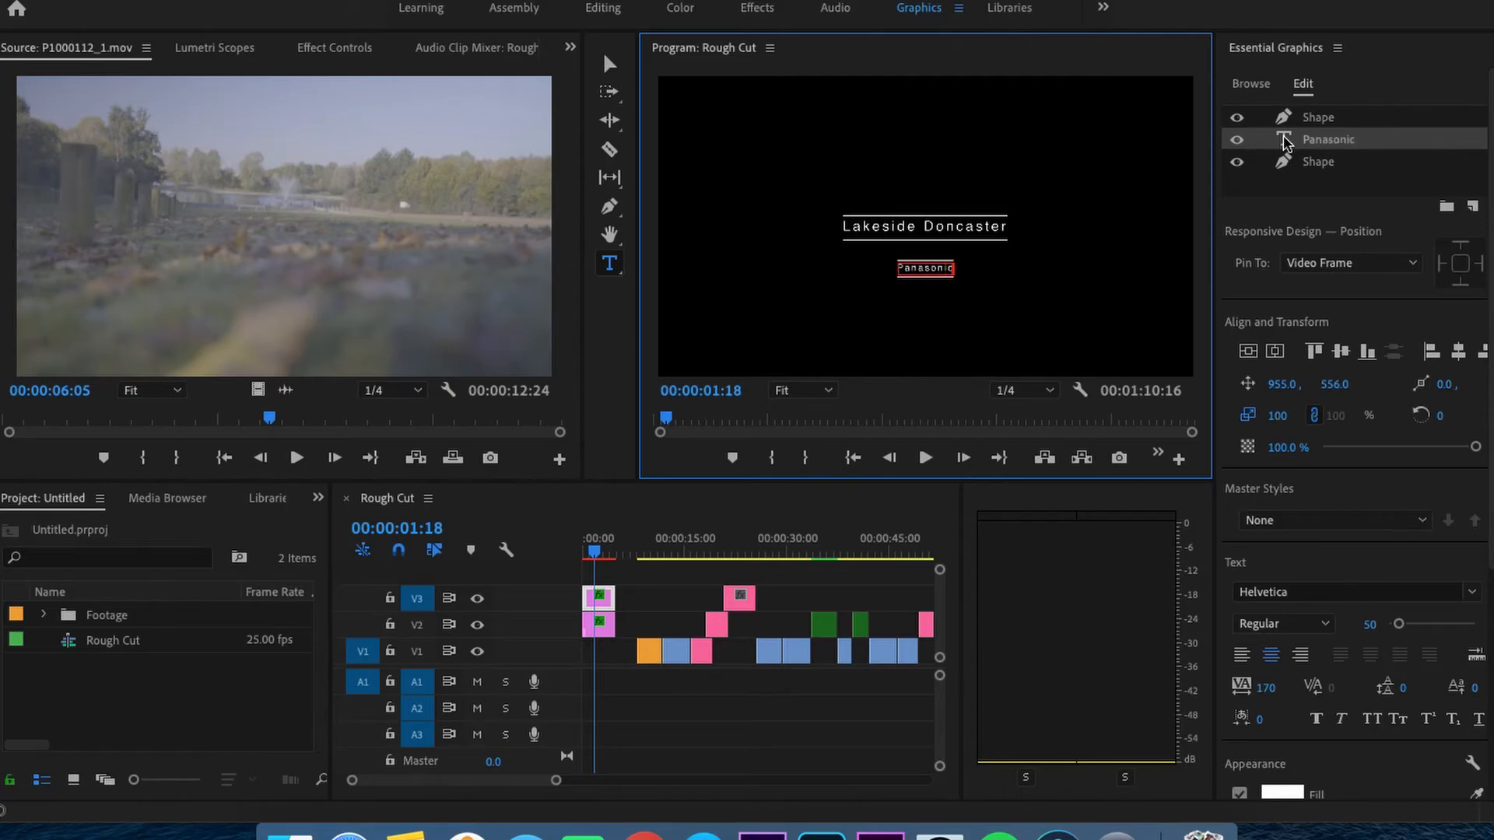
type(" S1 - VLog")
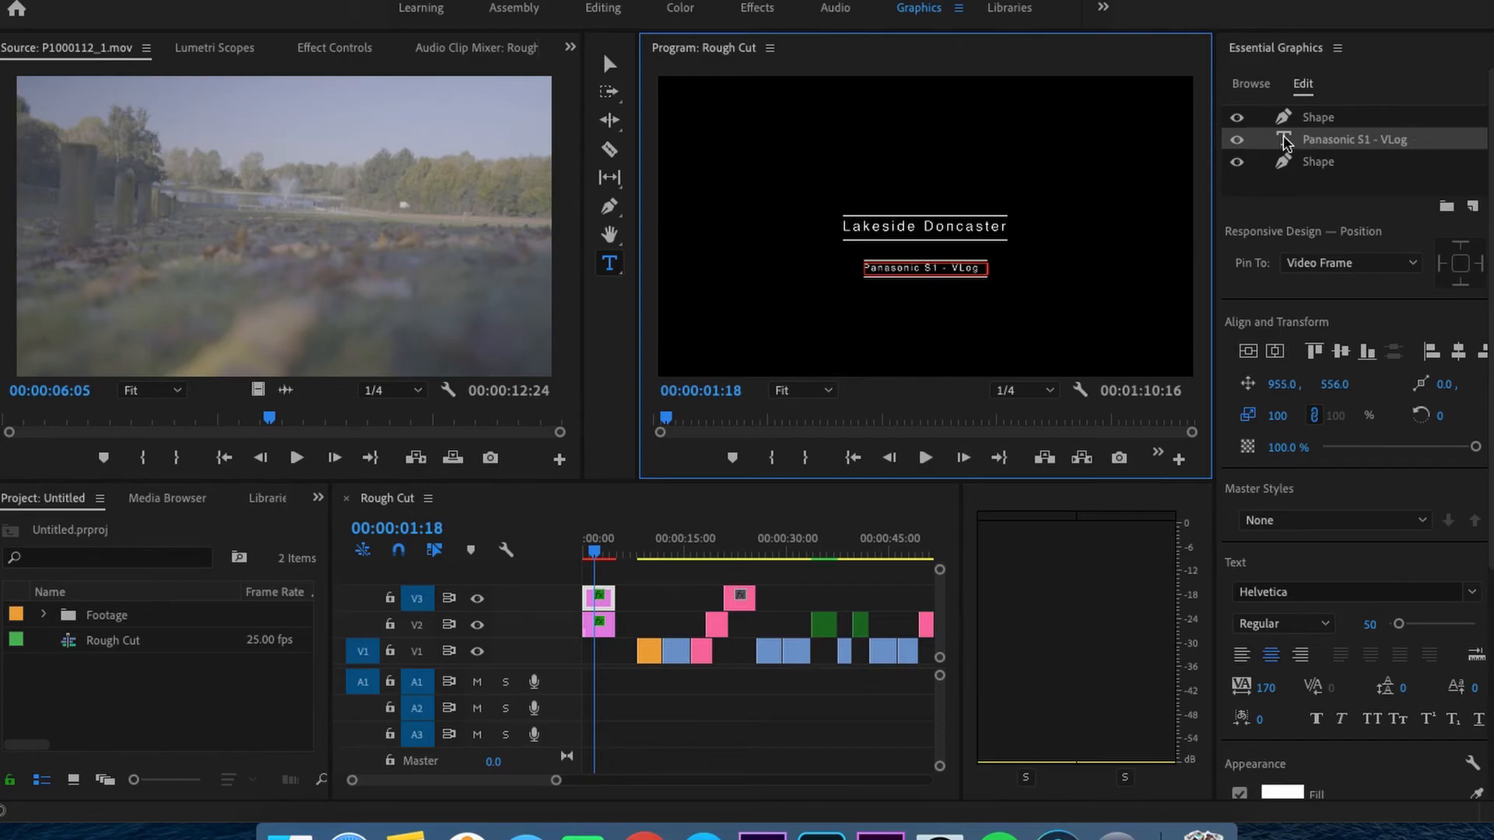
type("-")
- Set the fill color of the whole "Panasonic S1 - VLog -" text to grey and deselect the text
key("ctrl+a")
scroll(1293, 614, "down", 5)
left_click(1284, 607)
mouse_move(499, 362)
left_mouse_down()
mouse_move(467, 399)
mouse_move(467, 451)
left_mouse_up()
left_click(962, 260)
left_click(957, 340)
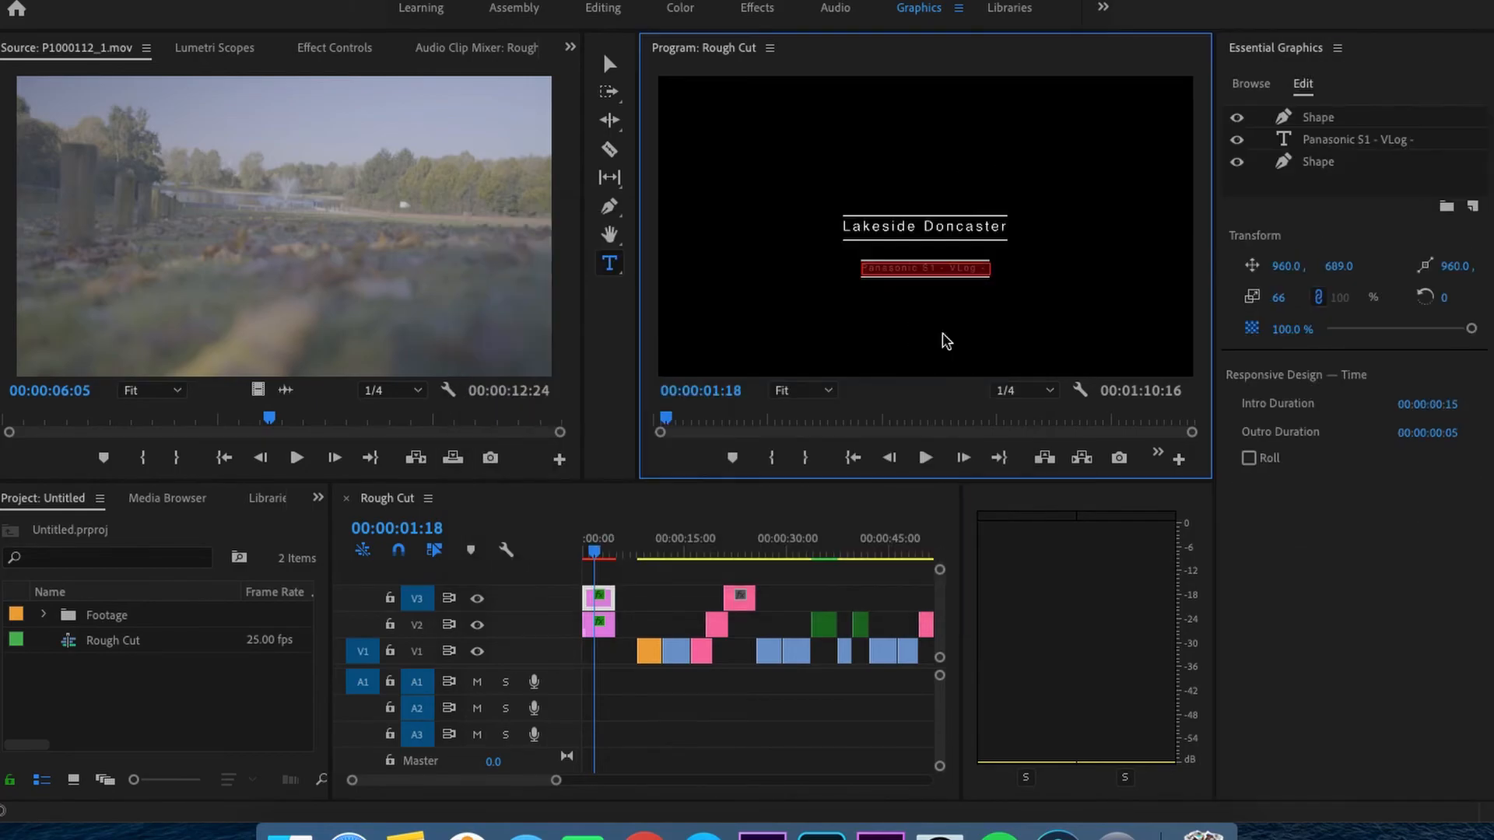
- Delete both line shapes from the "Panasonic S1 - VLog -" graphic, keeping only its text layer
left_click(1317, 119)
key("Delete")
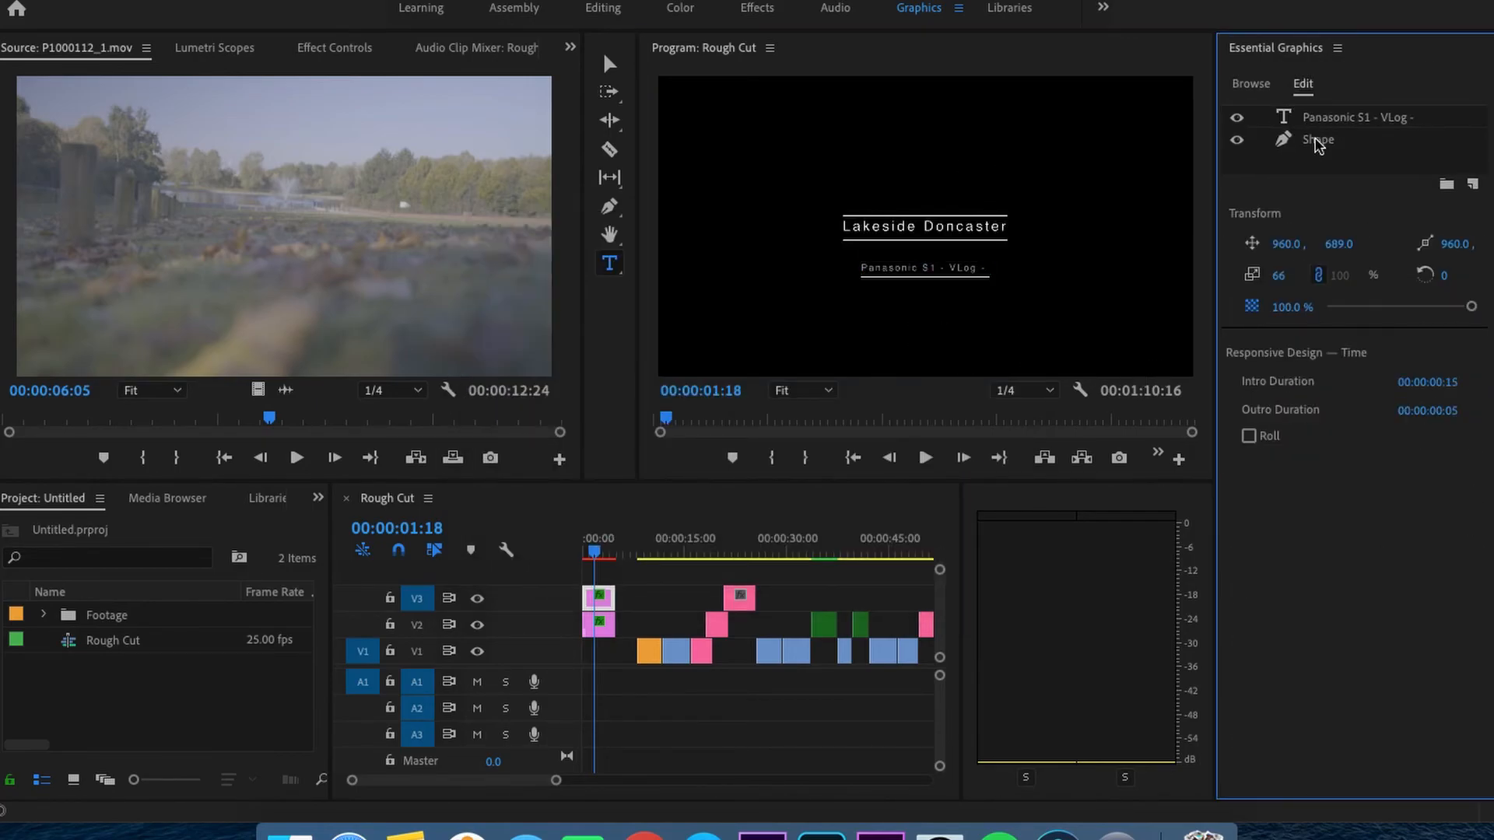
left_click(1322, 139)
key("Delete")
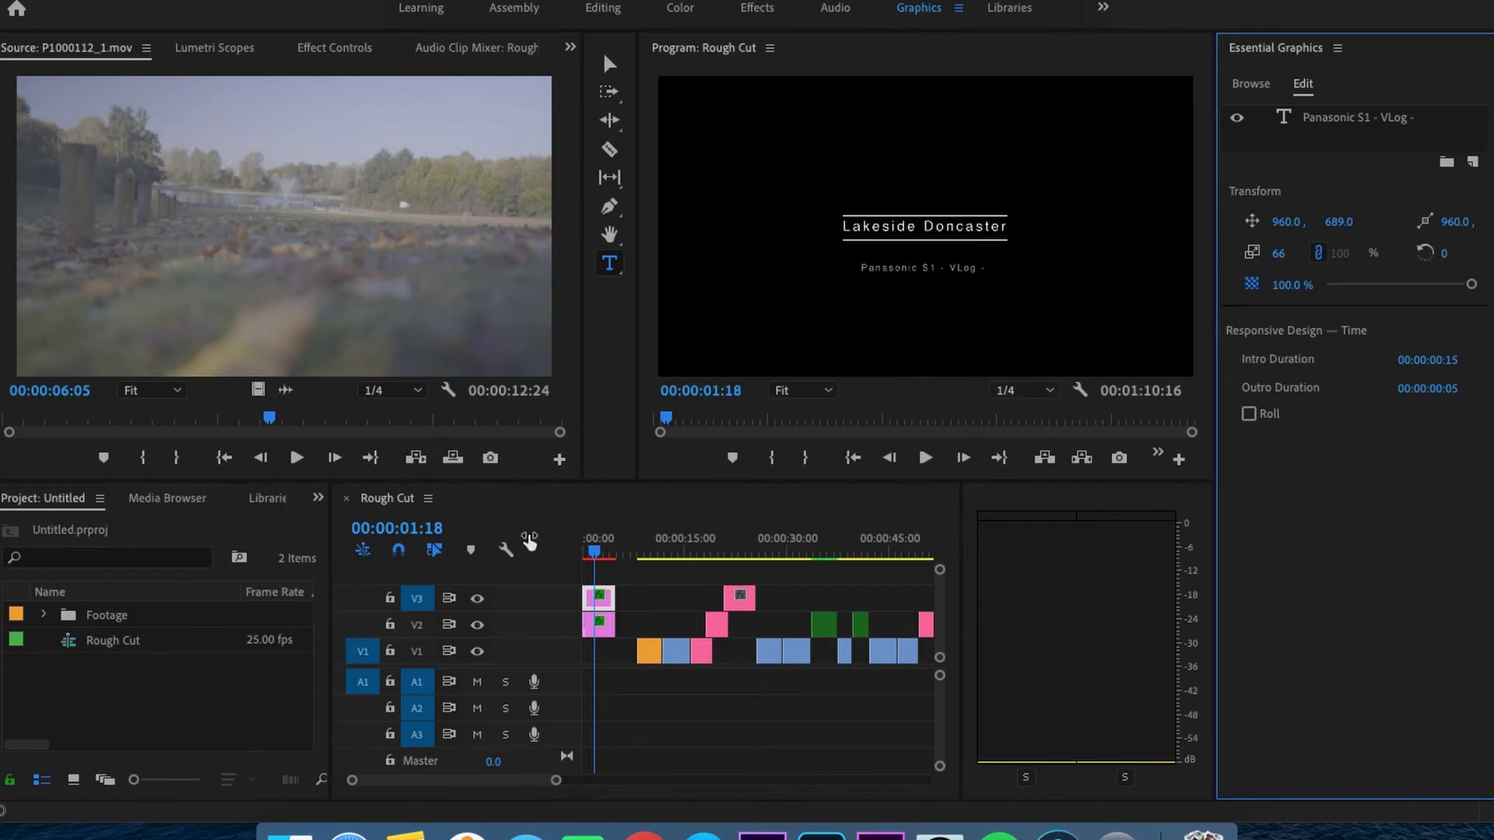
- Play the two-line title from the start of the sequence
left_click(587, 554)
key("space")
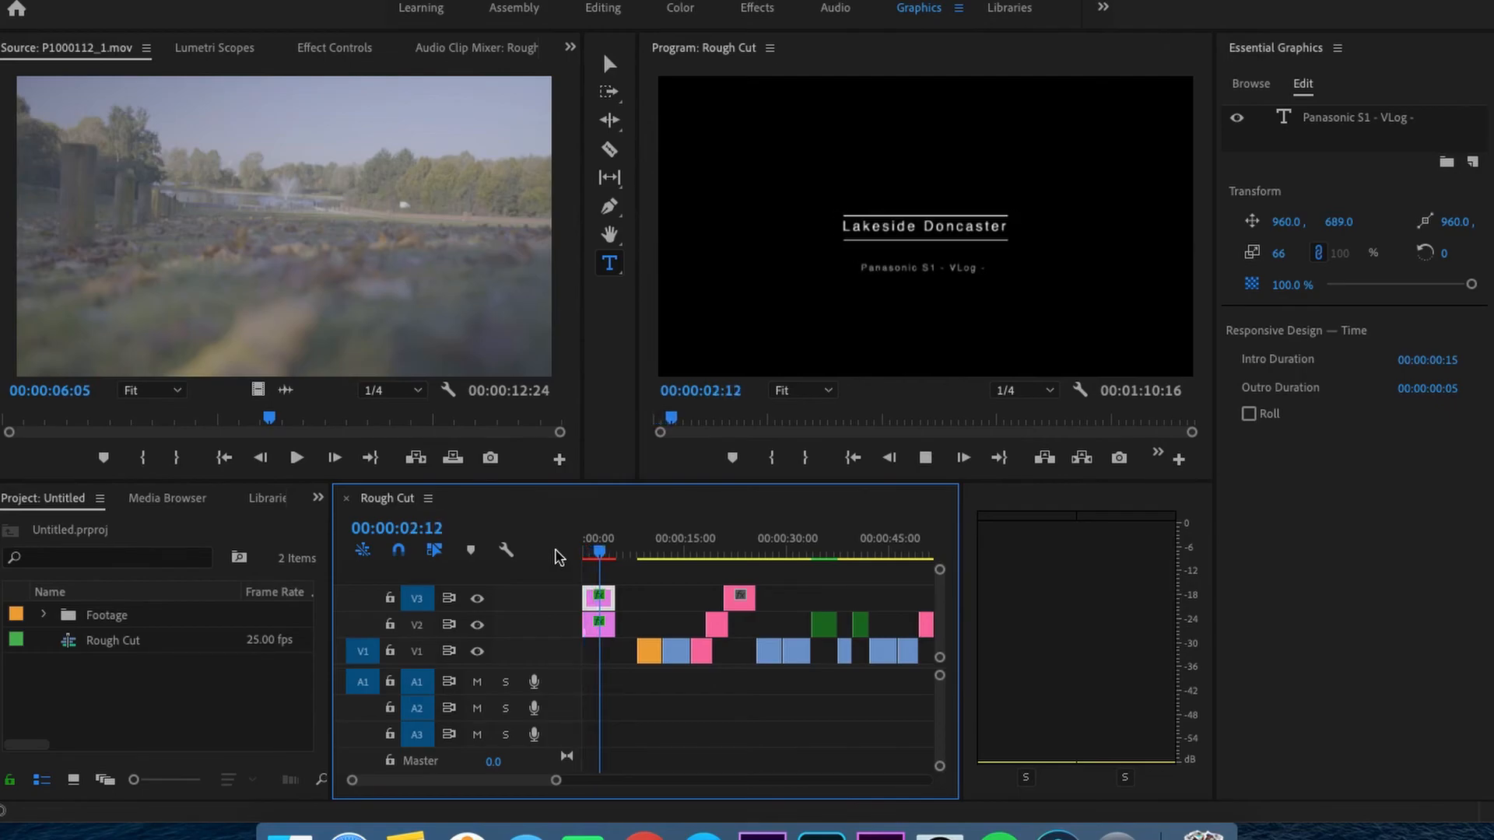
key("space")
key("space")
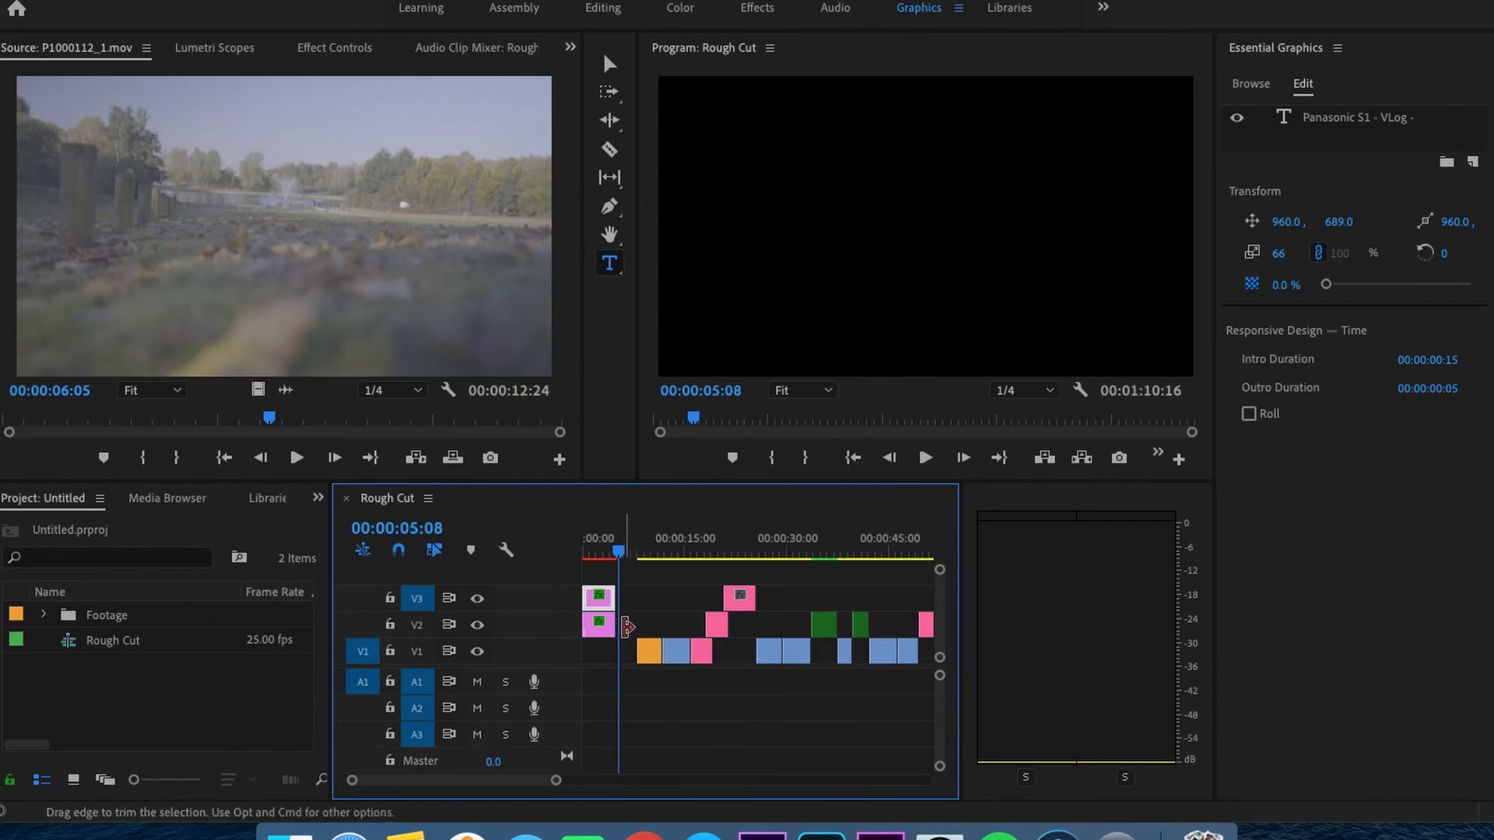
- Move the subtitle clip from V3 to V1 beneath the main title and close the gap before the first footage clip
left_click_drag(638, 582, 599, 652)
key("Delete")
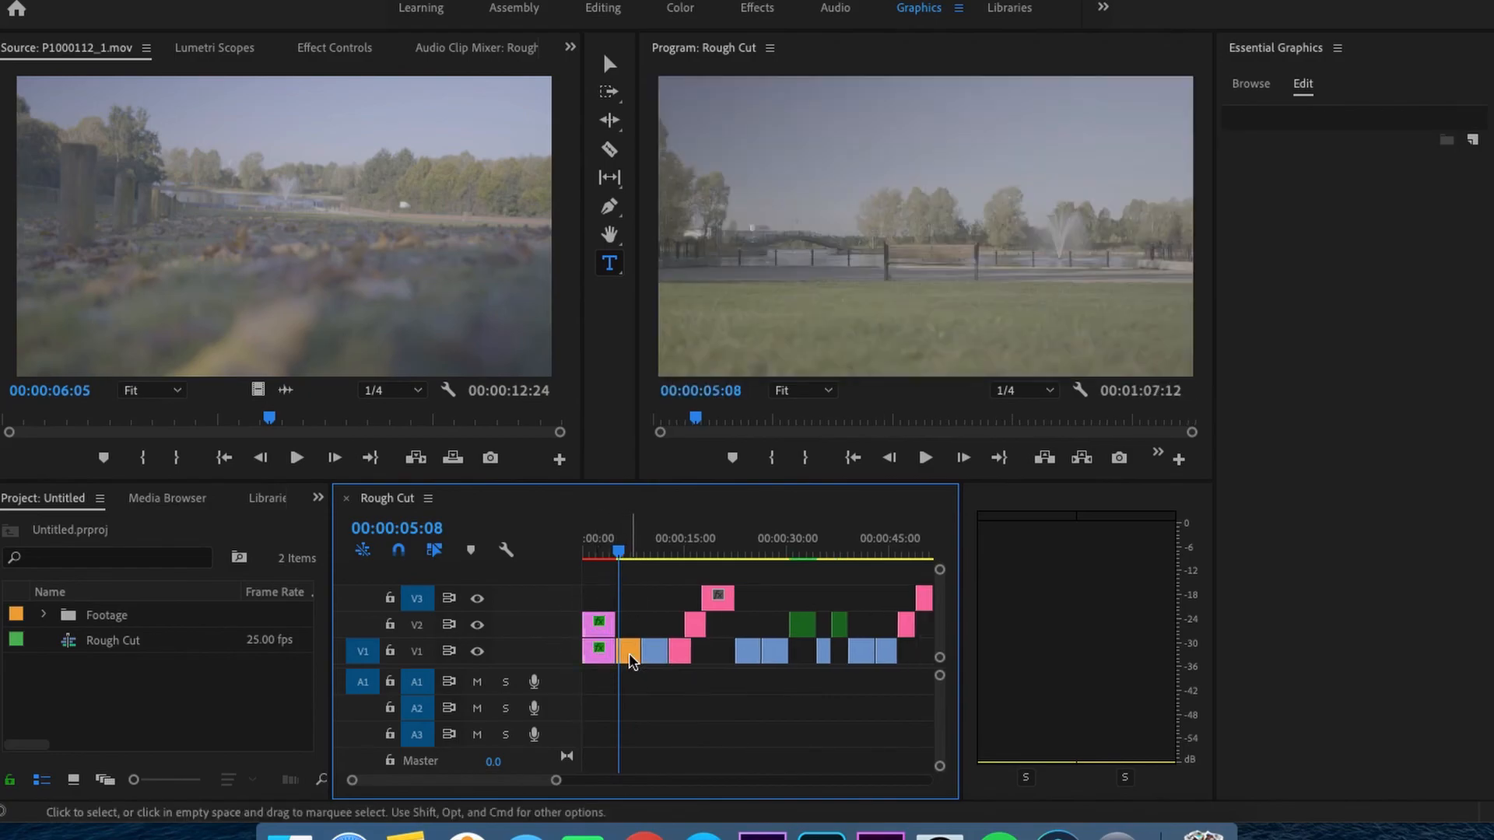
- Play the opening from the start through the title into the first footage clip and save the project
left_click(604, 549)
left_click_drag(604, 549, 560, 550)
key("space")
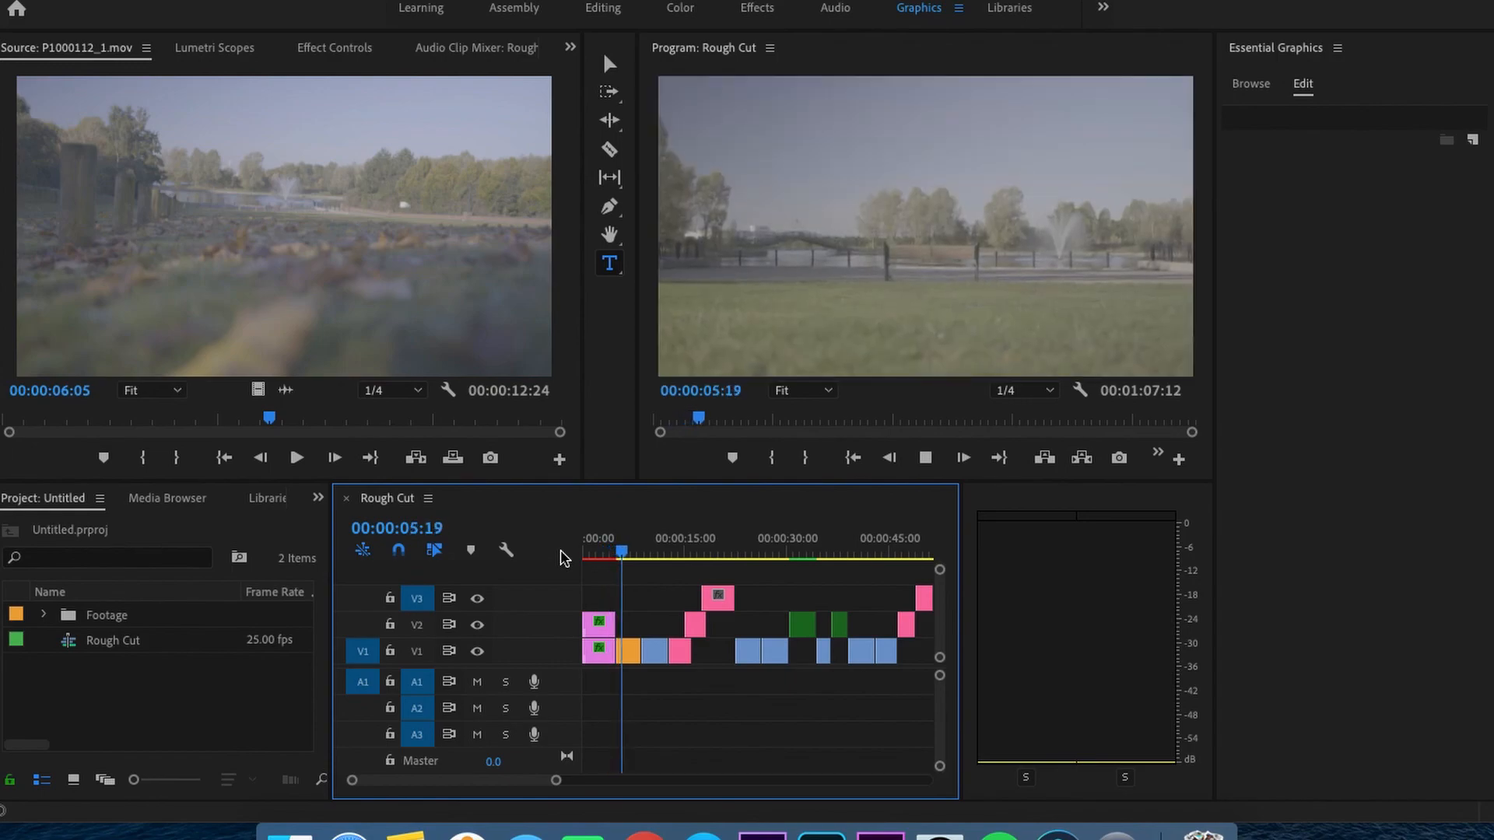
key("space")
key("cmd+s")
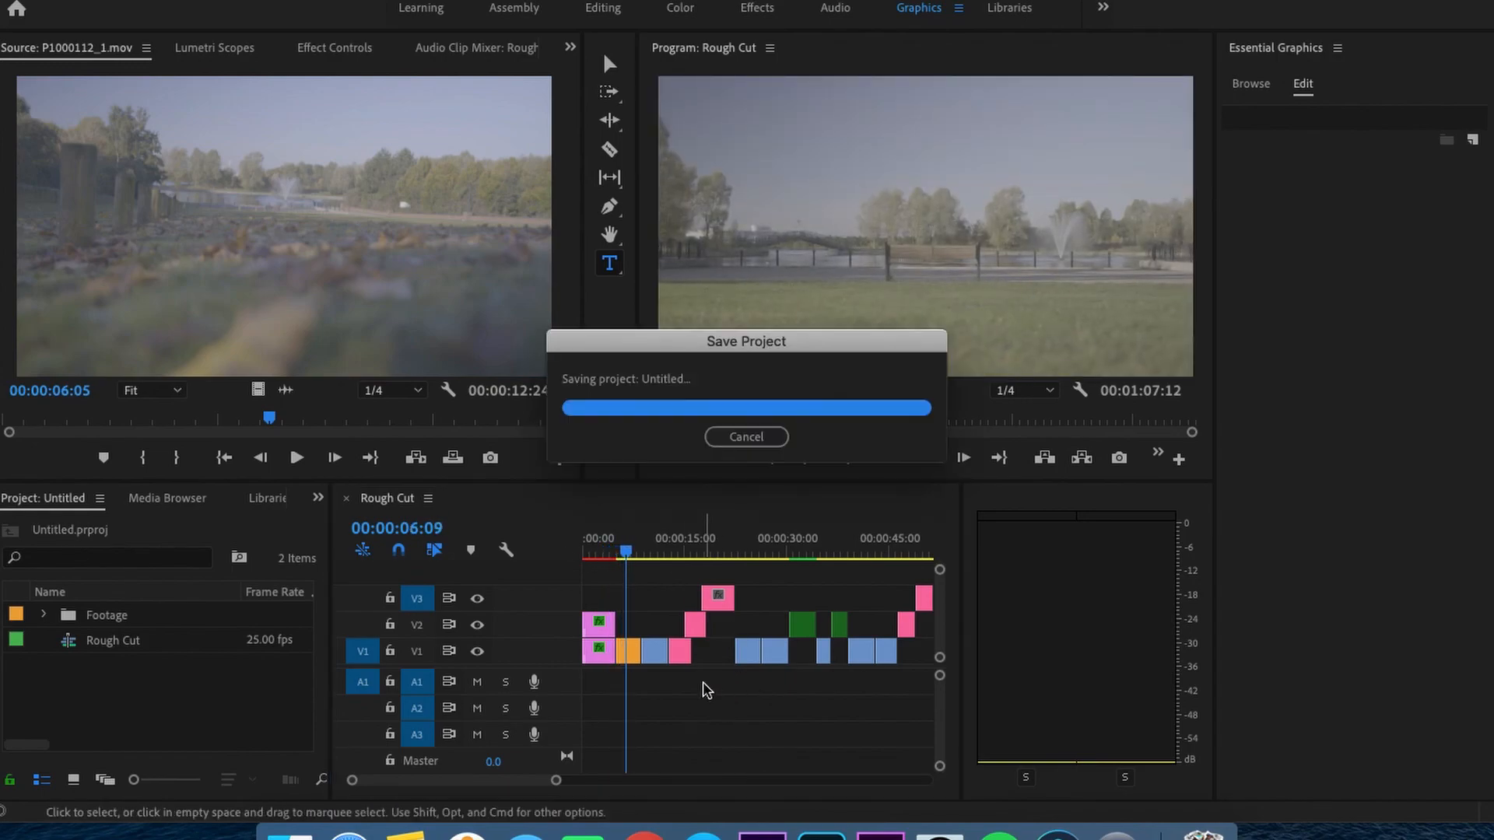